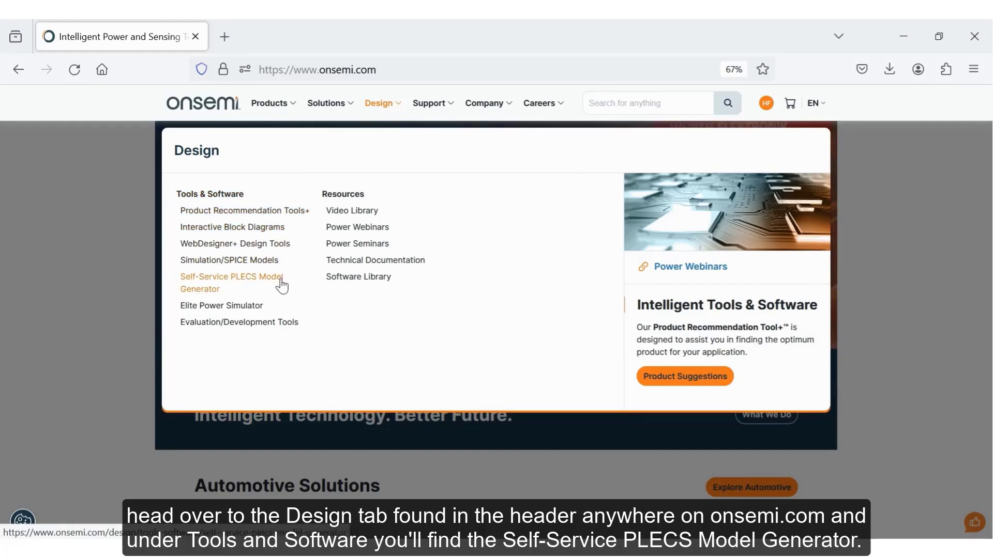
Open the Self-Service PLECS Model Generator from the onsemi design tools and start generating a model.
{"action": "left_click", "coordinate": [282, 286]}
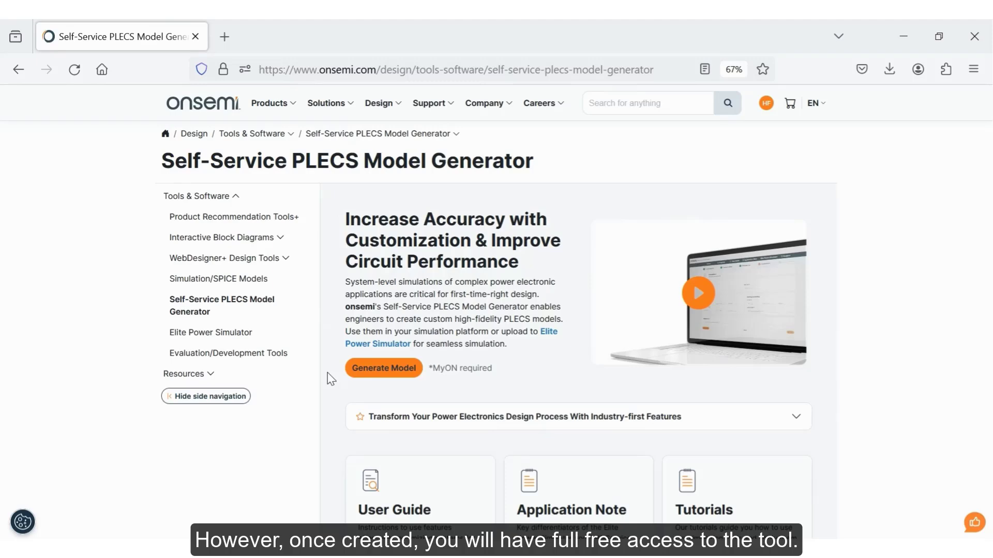
{"action": "left_click", "coordinate": [413, 379]}
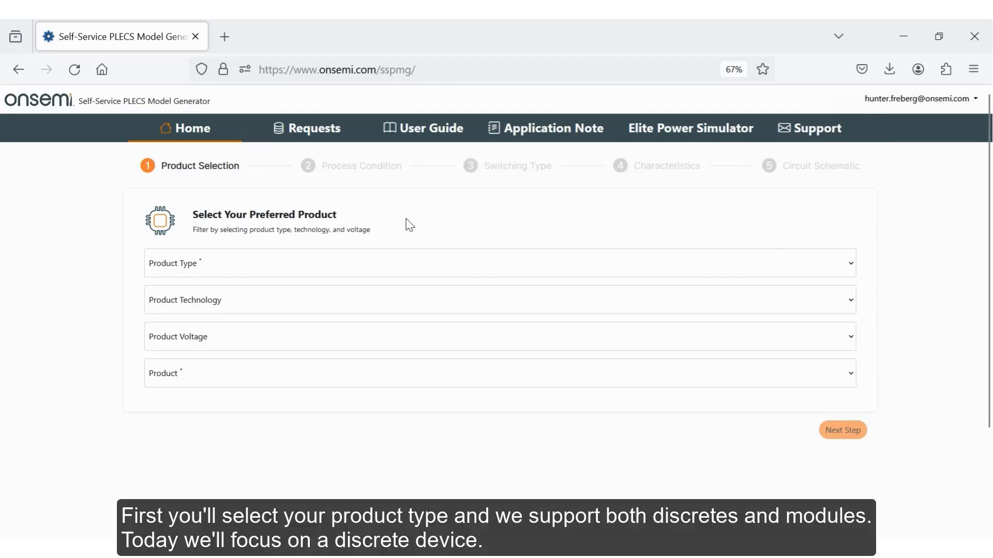
Select the Discrete, M3 (SiC MOSFETs), 1200V product NTH4L022N120M3S and proceed to the process condition.
{"action": "left_click", "coordinate": [386, 265]}
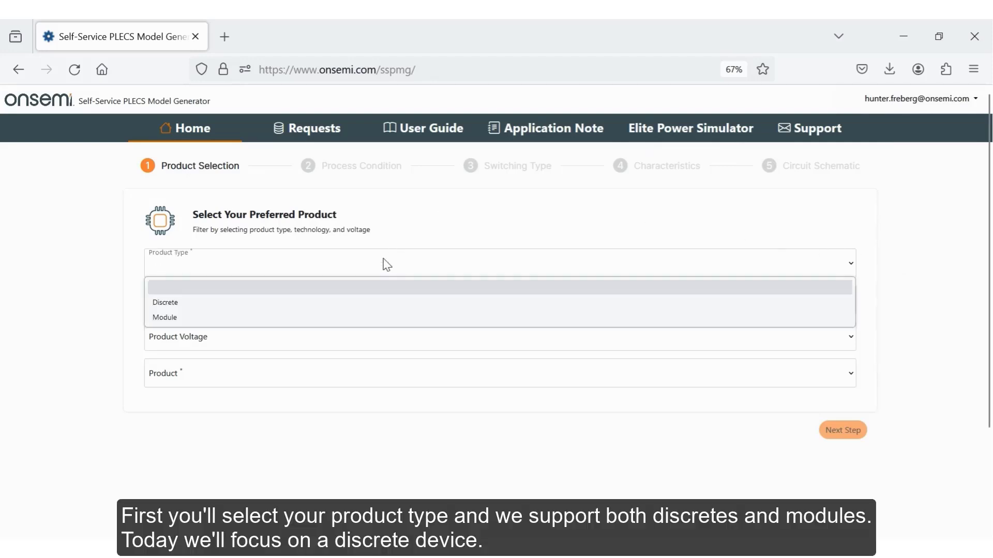
{"action": "left_click", "coordinate": [286, 307]}
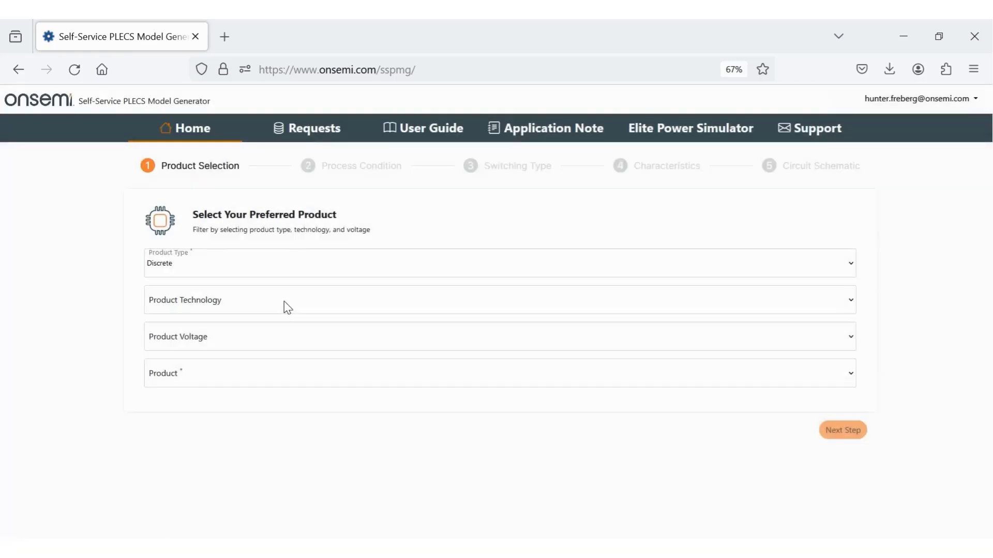
{"action": "left_click", "coordinate": [287, 307]}
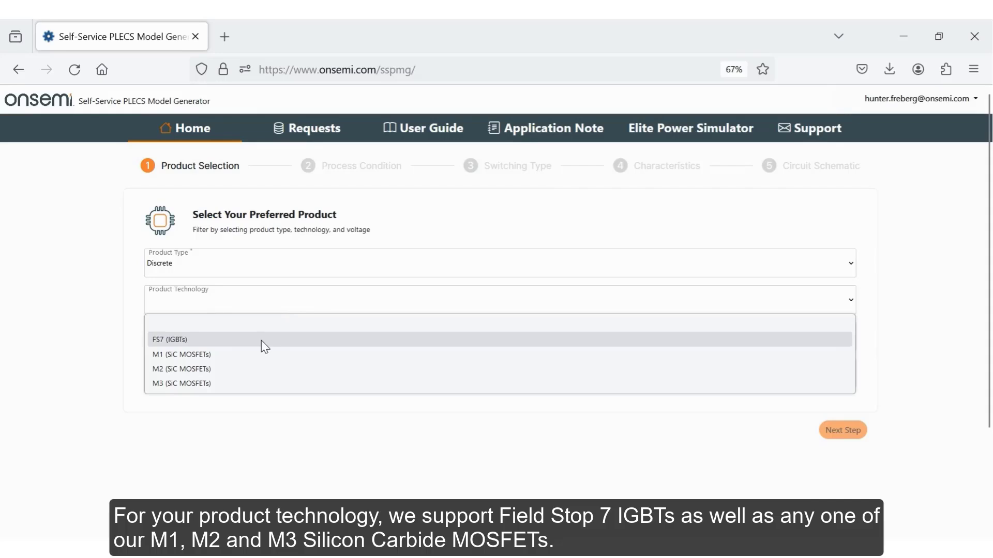
{"action": "left_click", "coordinate": [241, 382]}
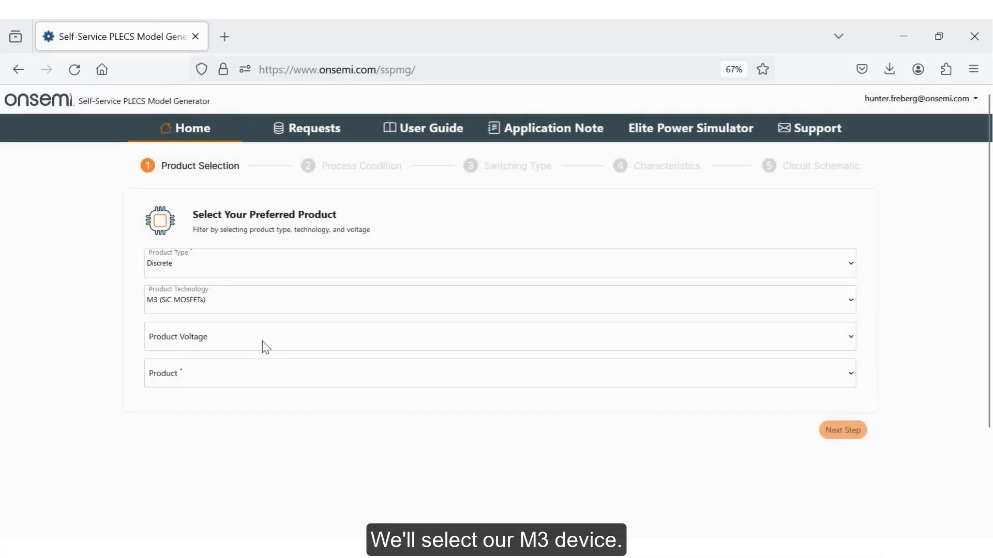
{"action": "left_click", "coordinate": [262, 341]}
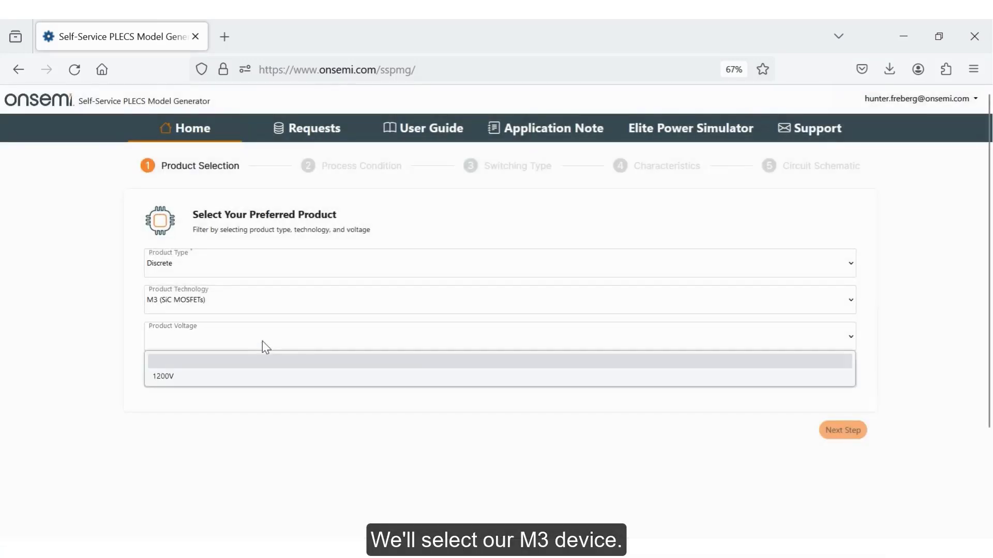
{"action": "left_click", "coordinate": [243, 375]}
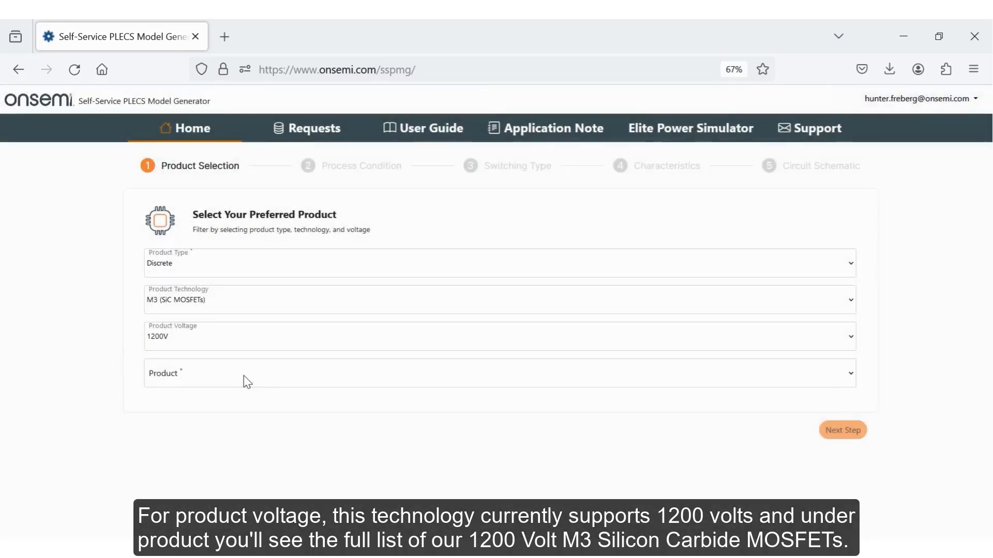
{"action": "left_click", "coordinate": [243, 375]}
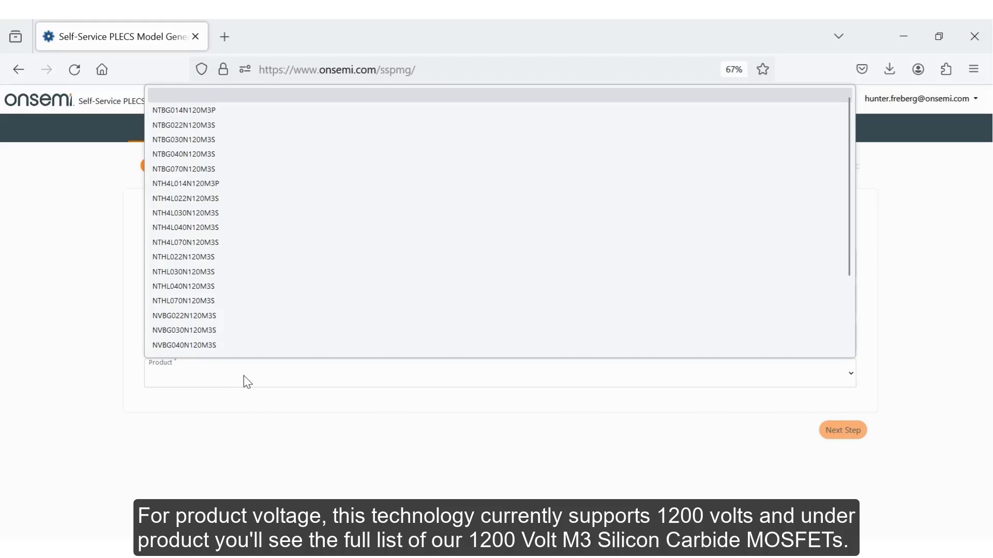
{"action": "scroll", "coordinate": [248, 362], "scroll_direction": "down", "scroll_amount": 1}
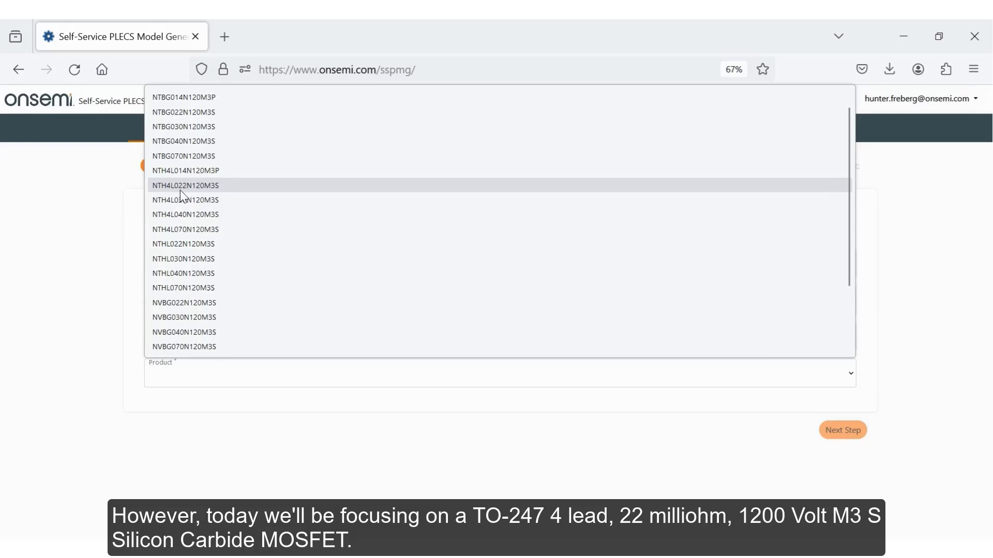
{"action": "left_click", "coordinate": [242, 186]}
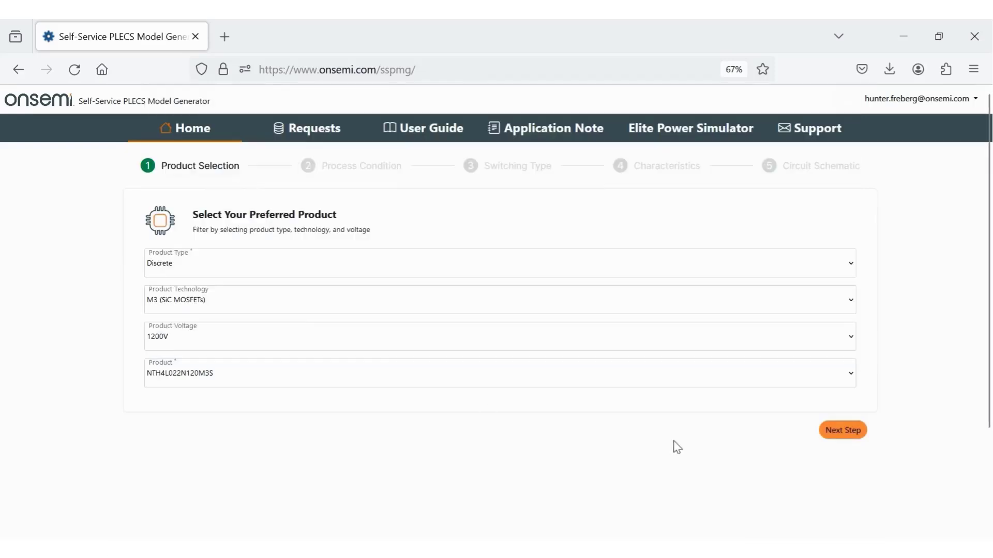
{"action": "left_click", "coordinate": [841, 431]}
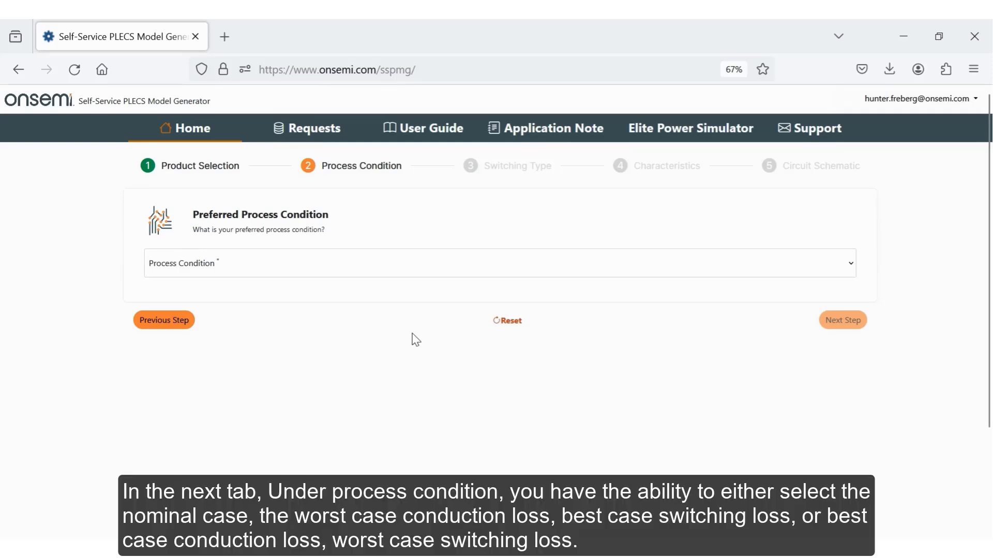
Set the process condition to Nominal and proceed to the switching type.
{"action": "left_click", "coordinate": [395, 274]}
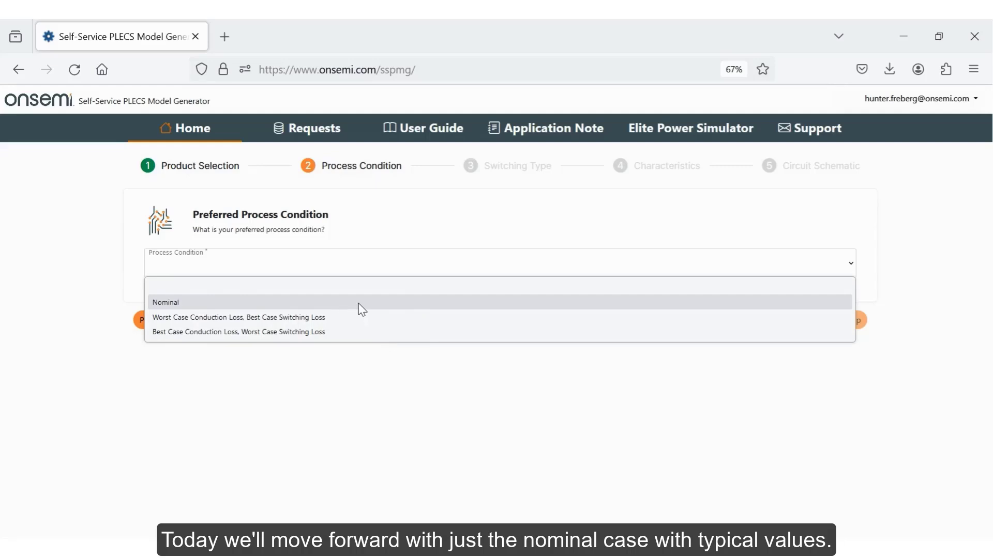
{"action": "left_click", "coordinate": [361, 309]}
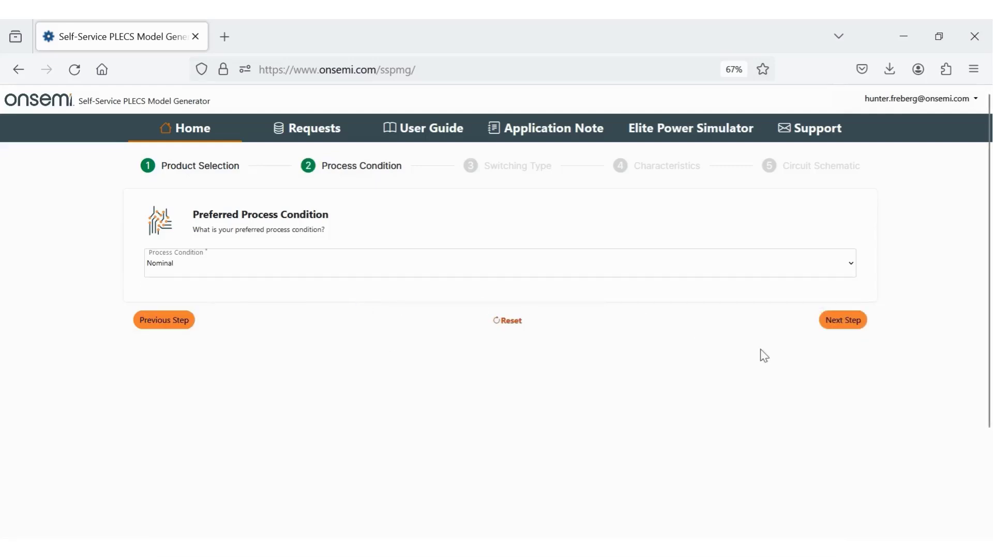
{"action": "left_click", "coordinate": [851, 332]}
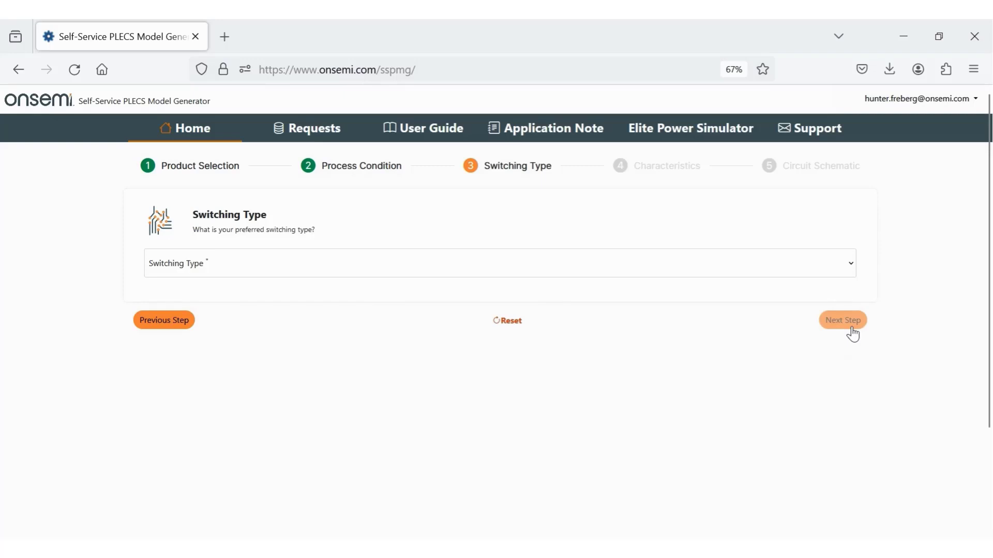
Choose the Regular Double Pulse Tester Model for hard switching, with a SiC Diode as the high side choice.
{"action": "left_click", "coordinate": [406, 272]}
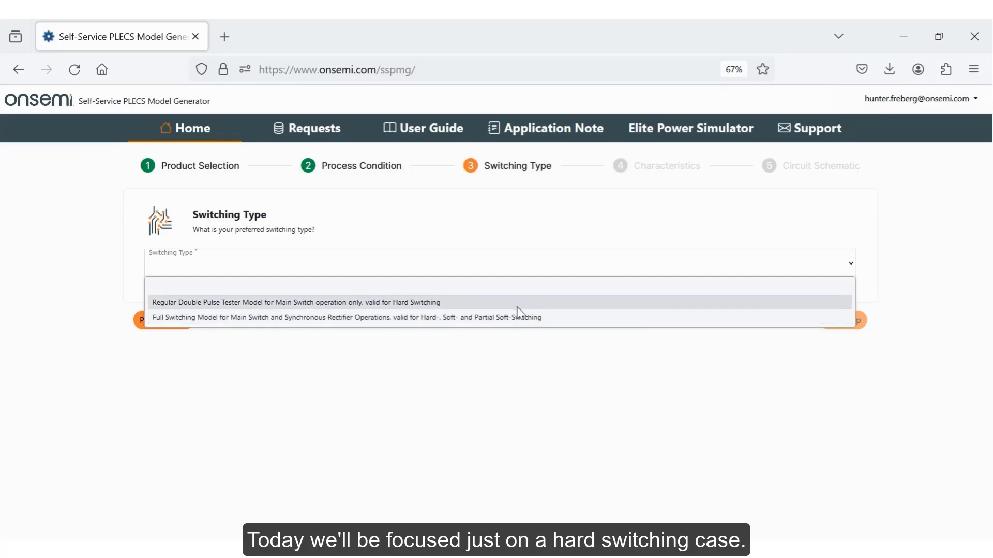
{"action": "left_click", "coordinate": [518, 307]}
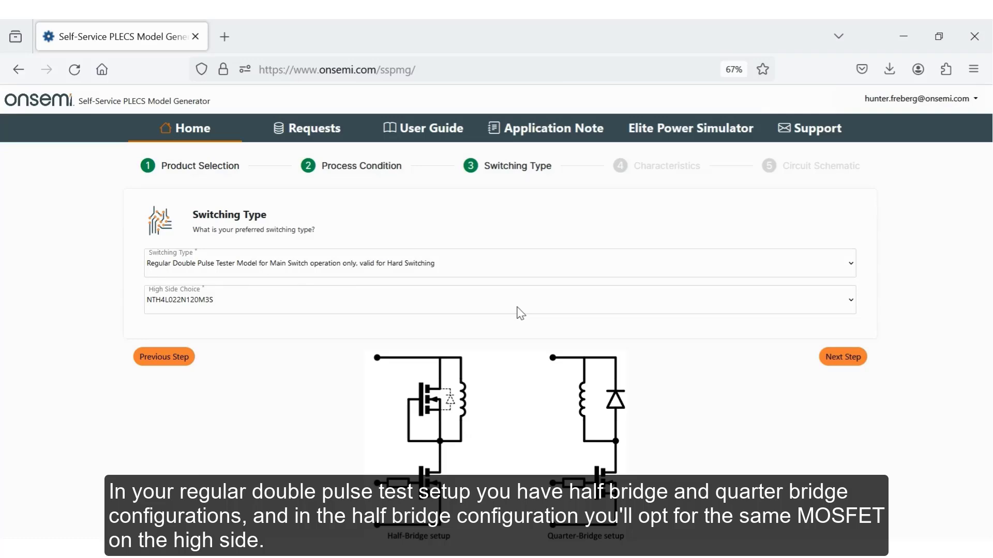
{"action": "left_click", "coordinate": [521, 310]}
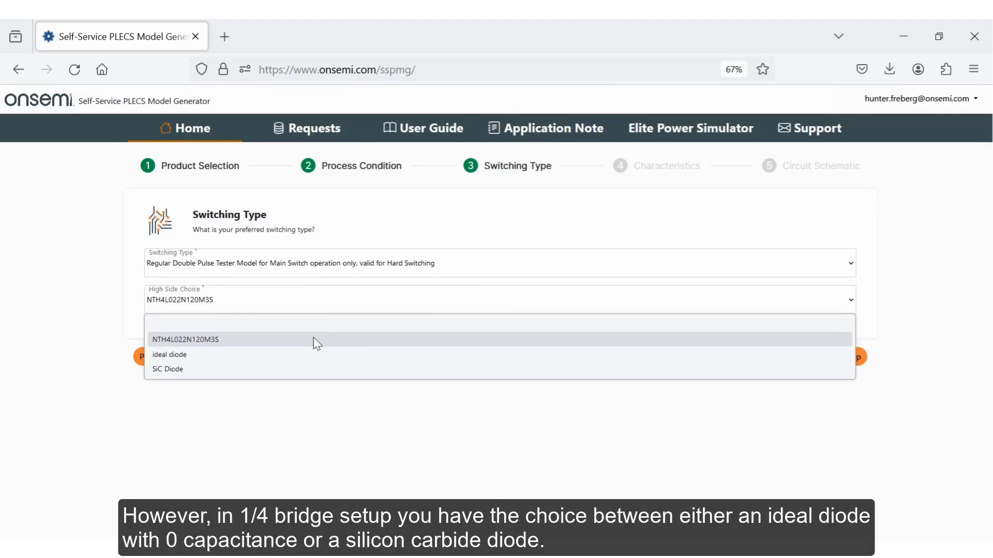
{"action": "left_click", "coordinate": [257, 374]}
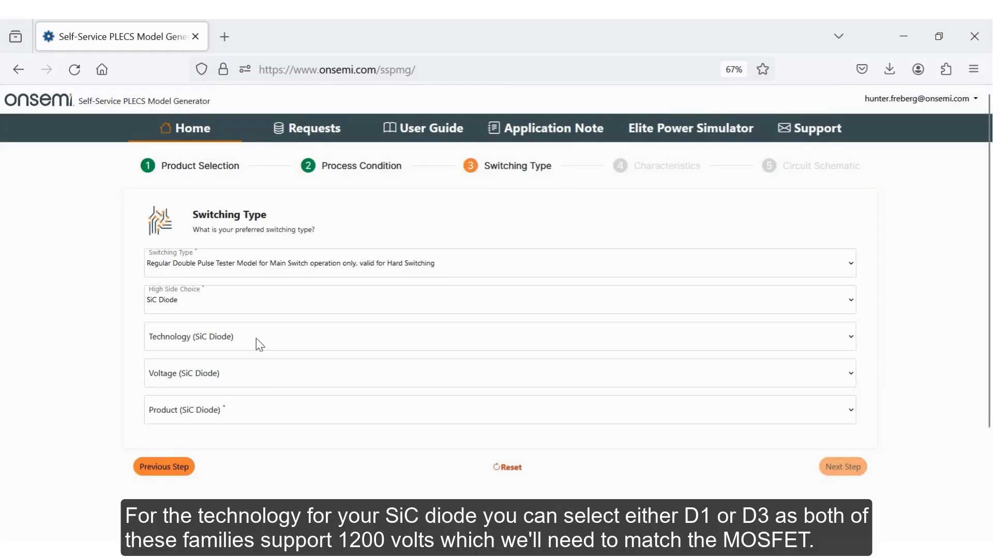
Specify the SiC diode as D3 technology, 1200V, product NDSH50120C, and proceed to the characteristics.
{"action": "left_click", "coordinate": [260, 345]}
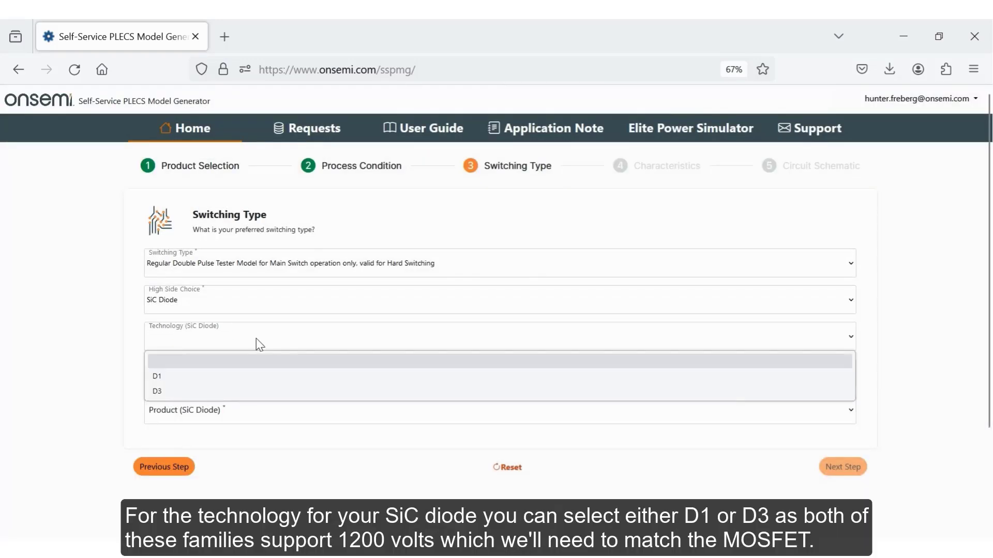
{"action": "left_click", "coordinate": [216, 391]}
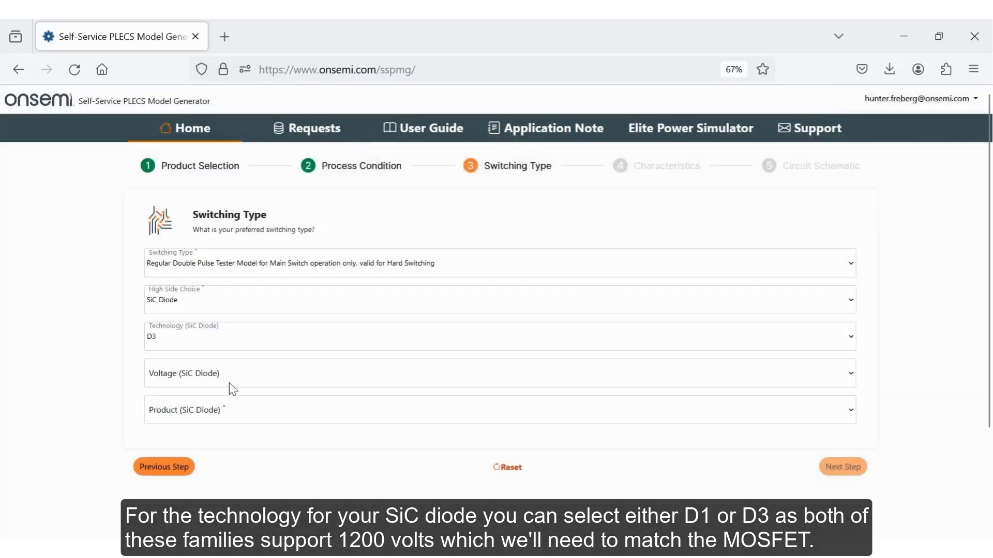
{"action": "left_click", "coordinate": [235, 382]}
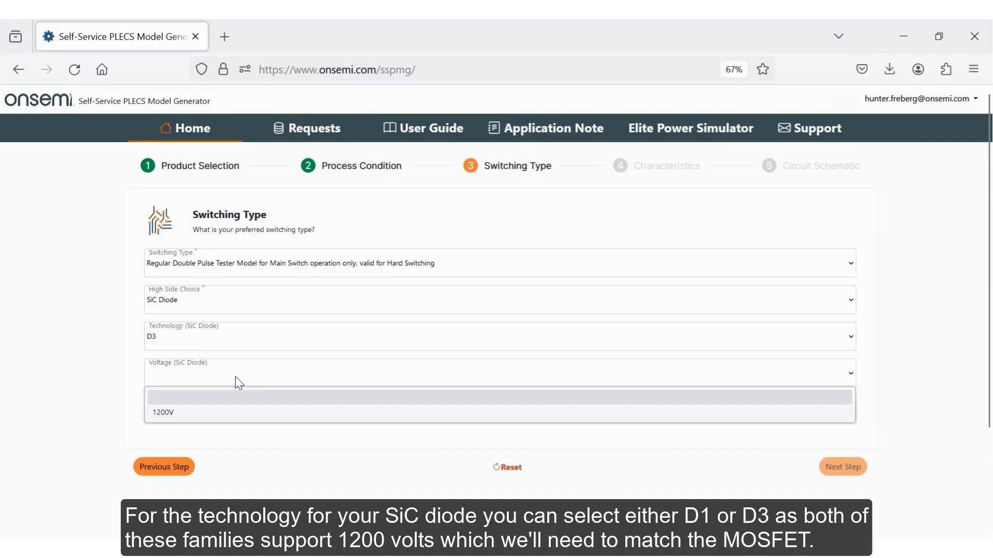
{"action": "left_click", "coordinate": [188, 414]}
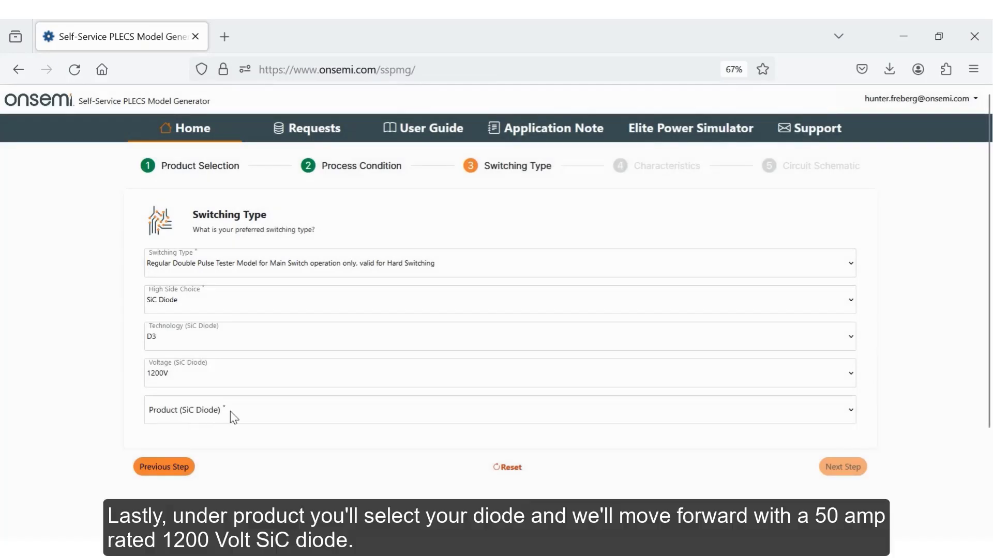
{"action": "left_click", "coordinate": [232, 414]}
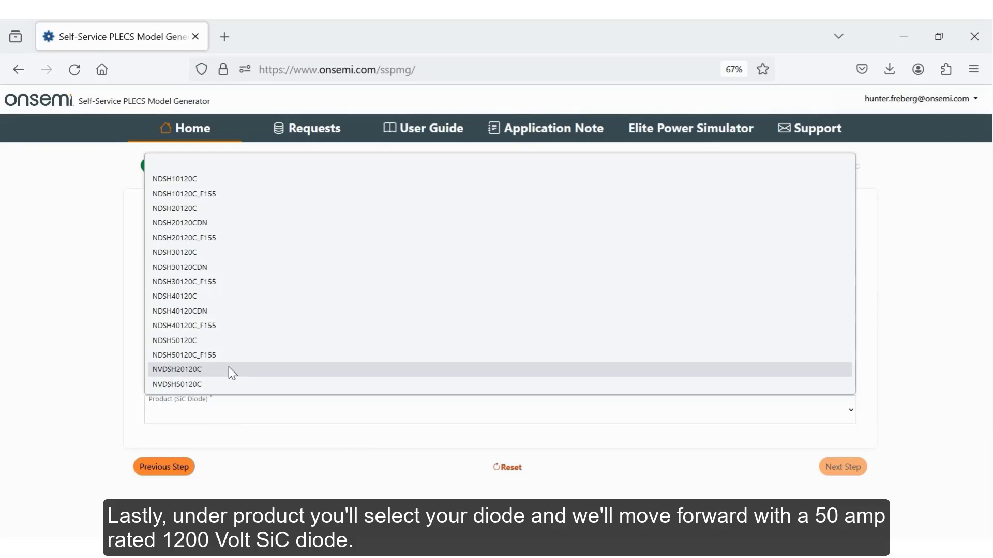
{"action": "left_click", "coordinate": [235, 342]}
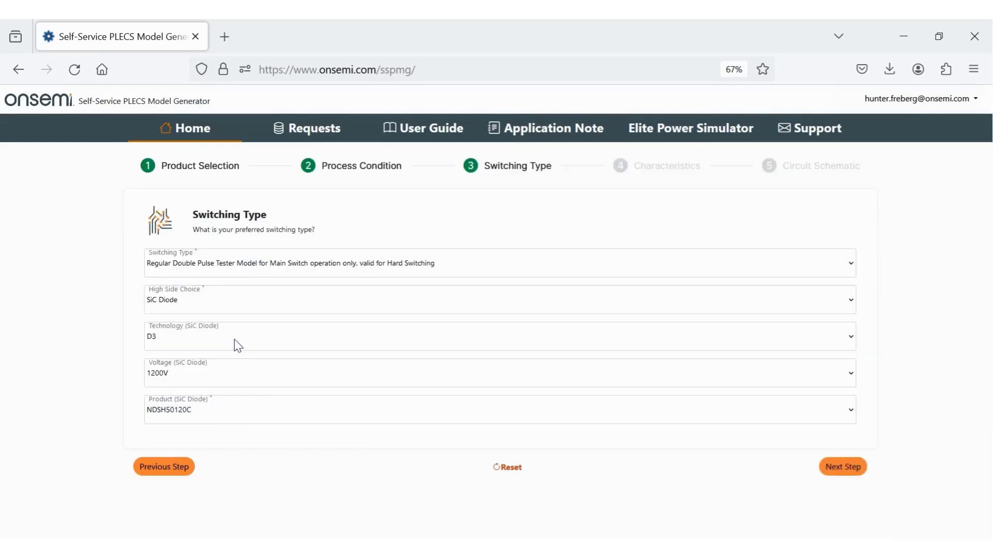
{"action": "left_click", "coordinate": [850, 467]}
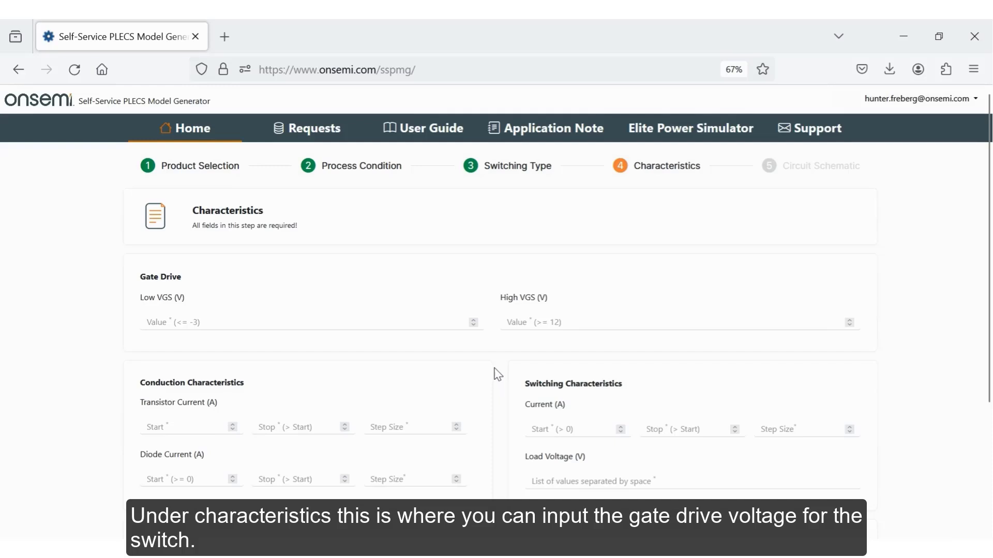
Set the gate drive voltages to -3 V for low VGS and 18 V for high VGS.
{"action": "left_click", "coordinate": [400, 321]}
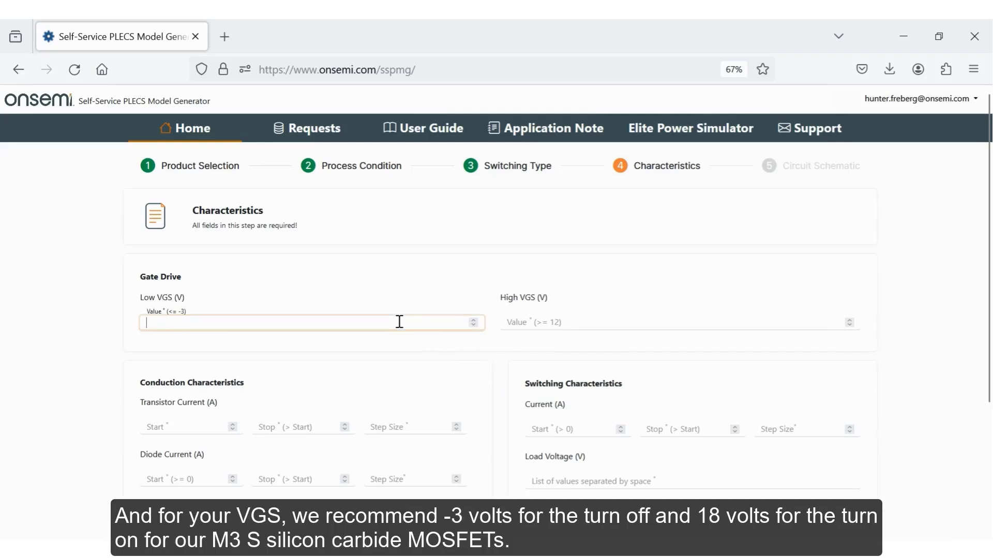
{"action": "type", "text": "-3"}
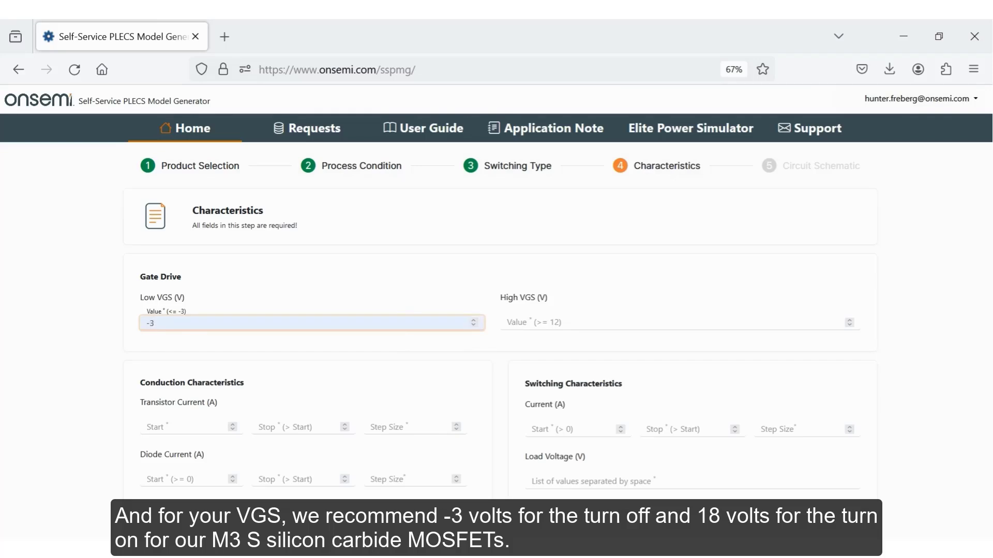
{"action": "key", "text": "Tab"}
{"action": "type", "text": "18"}
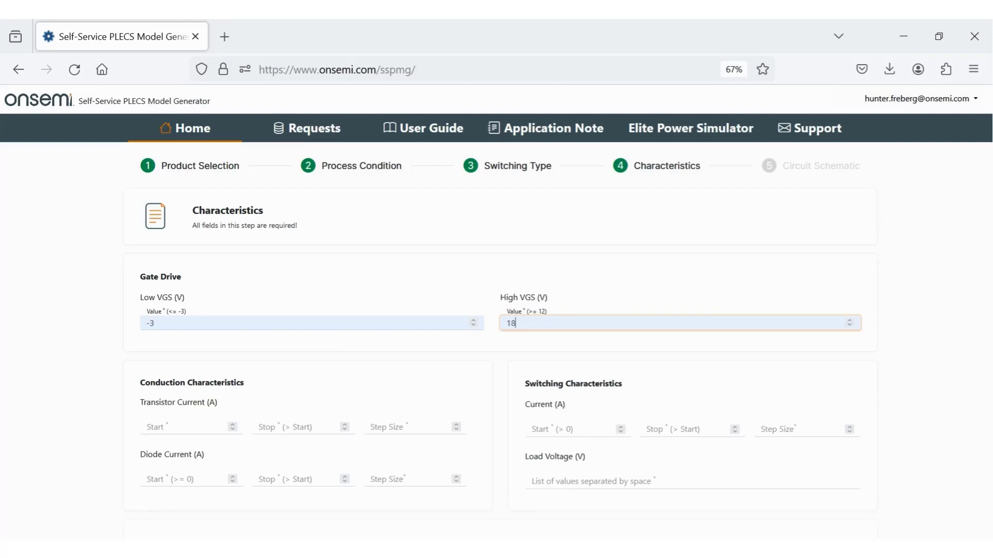
Set the conduction transistor current range from -50 A to 50 A with a step size of 5 A.
{"action": "scroll", "coordinate": [505, 417], "scroll_direction": "down", "scroll_amount": 3}
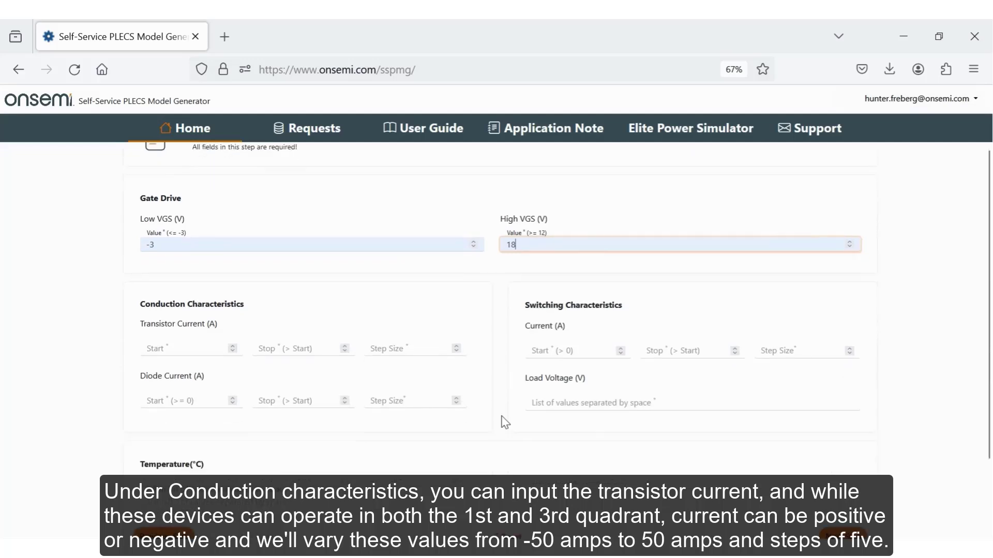
{"action": "left_click", "coordinate": [203, 316]}
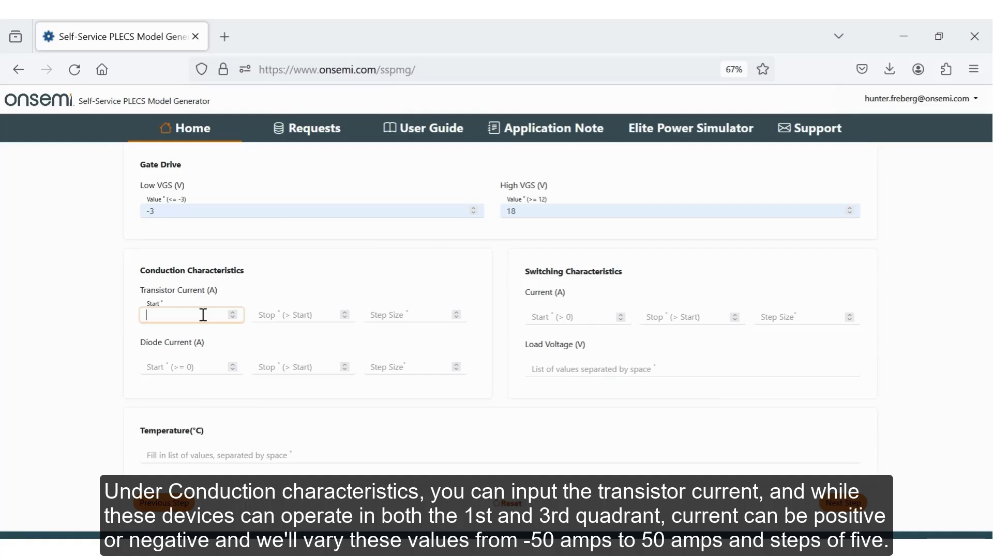
{"action": "type", "text": "-50"}
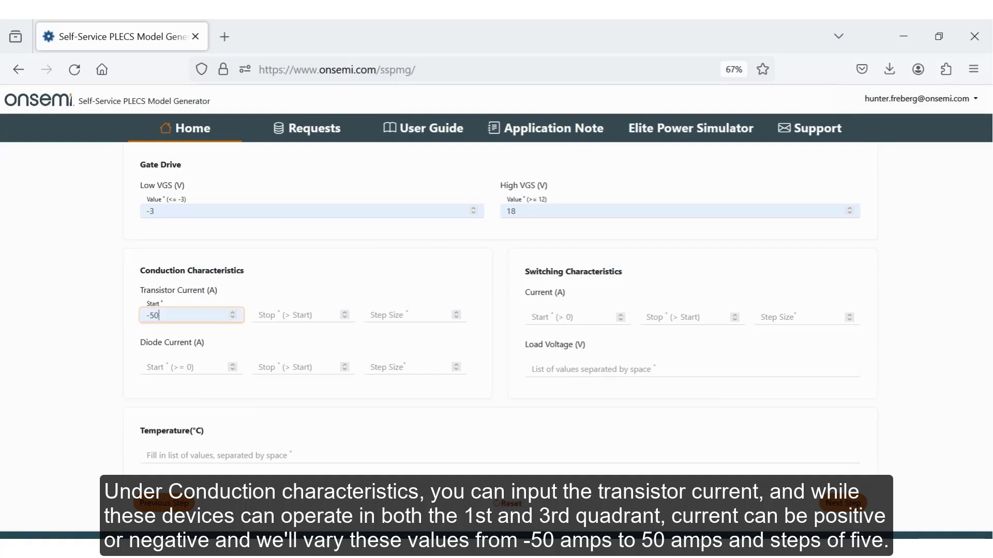
{"action": "key", "text": "Tab"}
{"action": "type", "text": "50"}
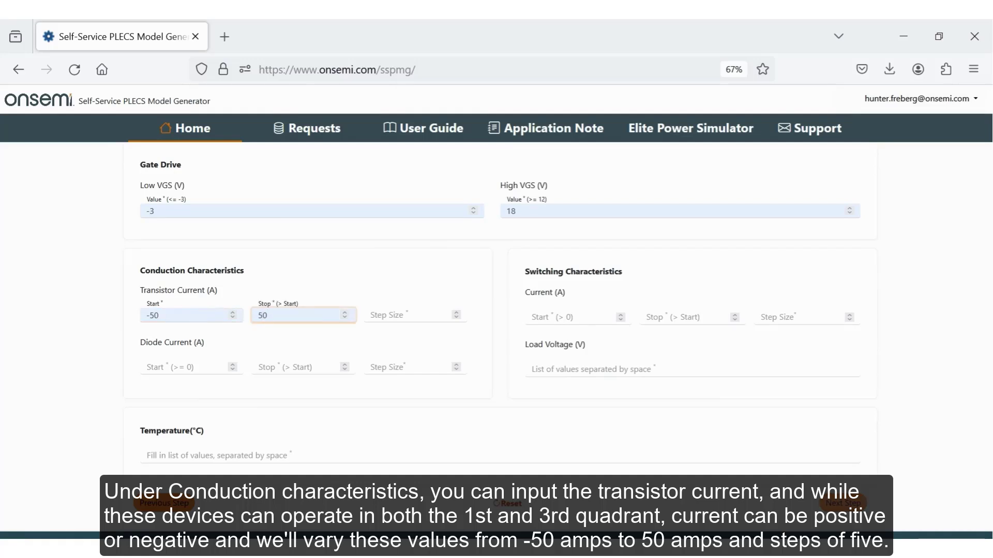
{"action": "key", "text": "Tab"}
{"action": "type", "text": "5"}
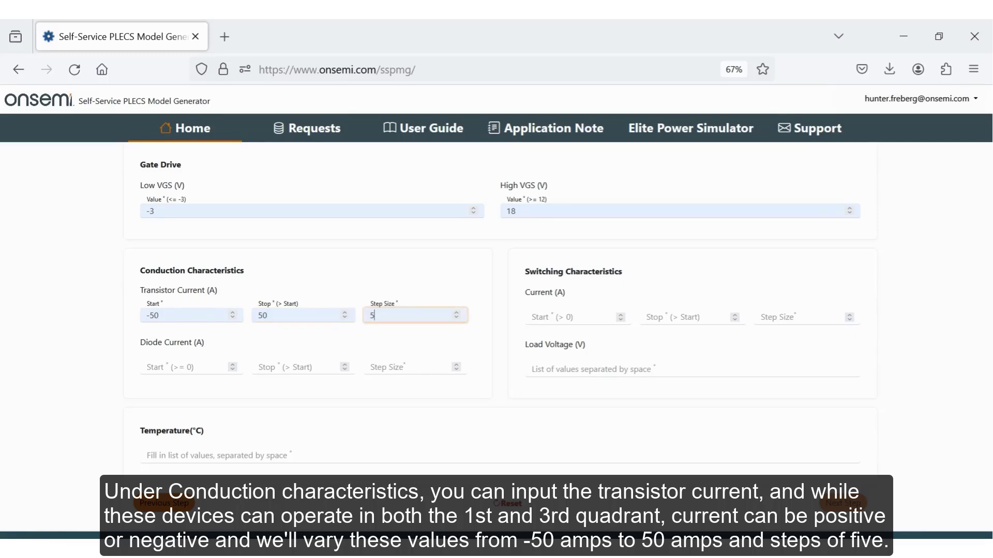
{"action": "key", "text": "Tab"}
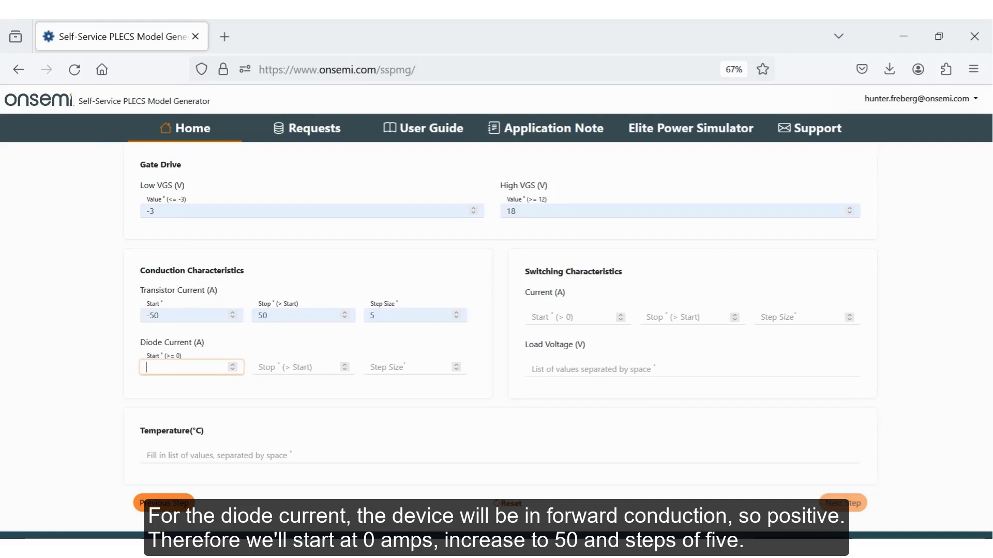
Set the conduction diode current range from 0 A to 50 A with a step size of 5 A.
{"action": "type", "text": "0"}
{"action": "key", "text": "Tab"}
{"action": "type", "text": "50"}
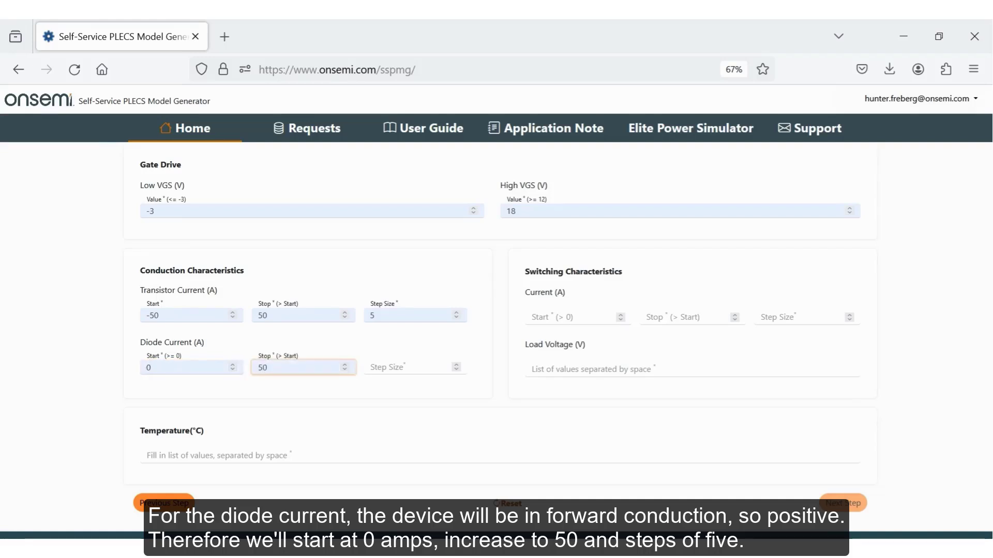
{"action": "key", "text": "Tab"}
{"action": "type", "text": "5"}
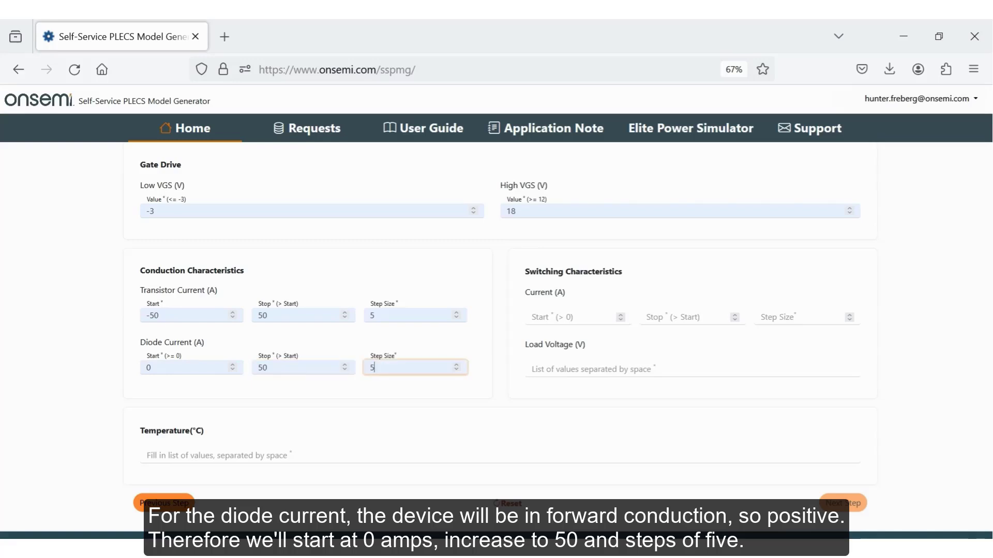
Set the switching current range from 5 A to 50 A with a step size of 5 A.
{"action": "key", "text": "Tab"}
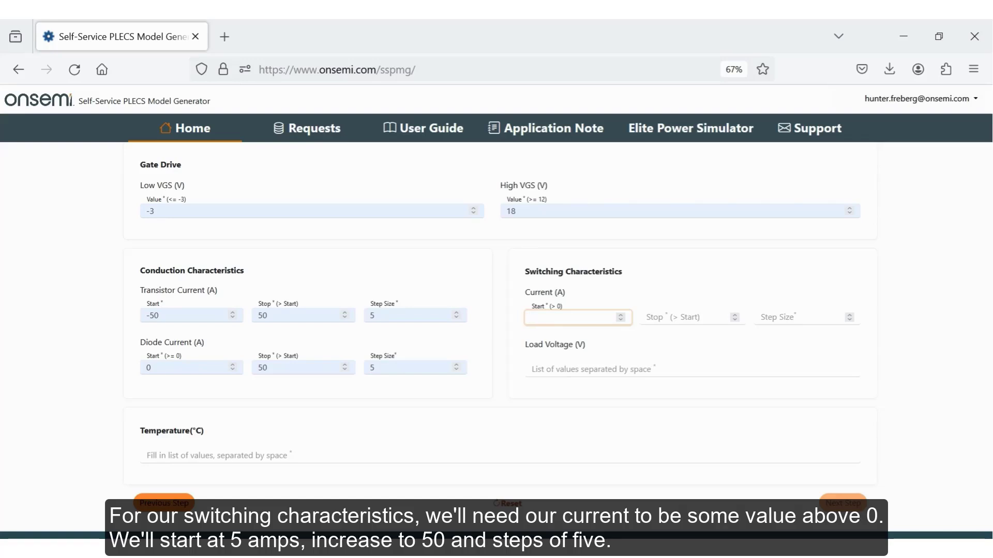
{"action": "type", "text": "5"}
{"action": "key", "text": "Tab"}
{"action": "type", "text": "50"}
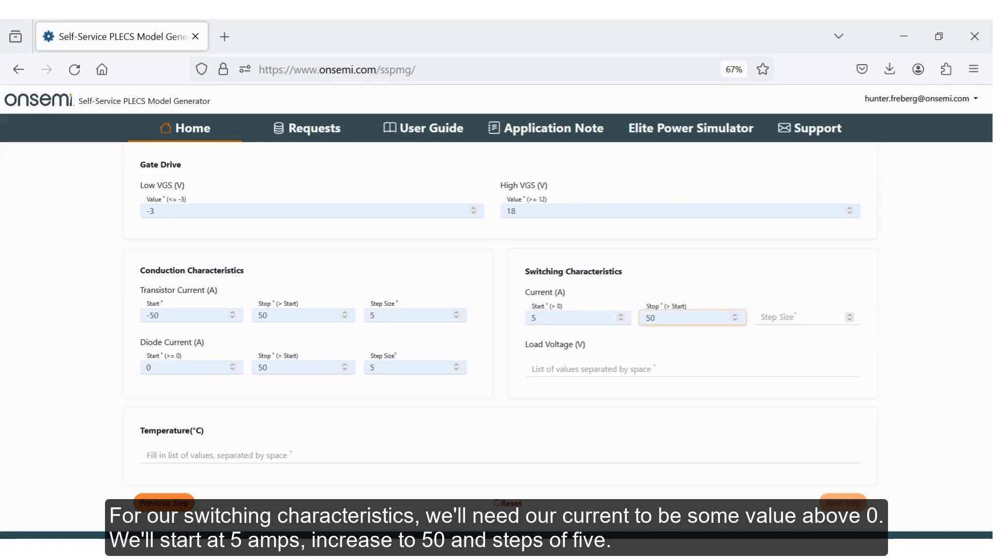
{"action": "key", "text": "Tab"}
{"action": "type", "text": "5"}
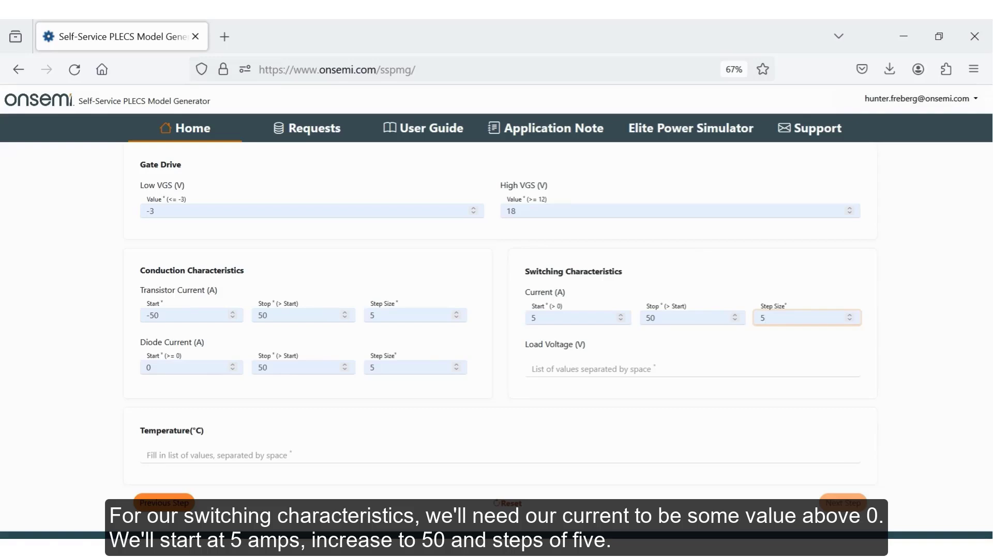
Enter 600, 750 and 900 V as the load voltages for the switching characteristics.
{"action": "key", "text": "Tab"}
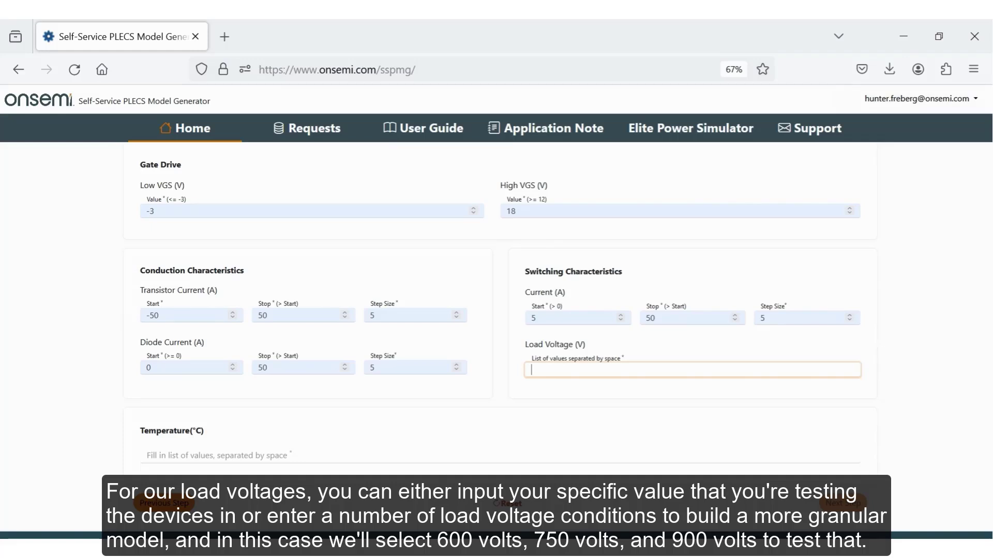
{"action": "type", "text": "600"}
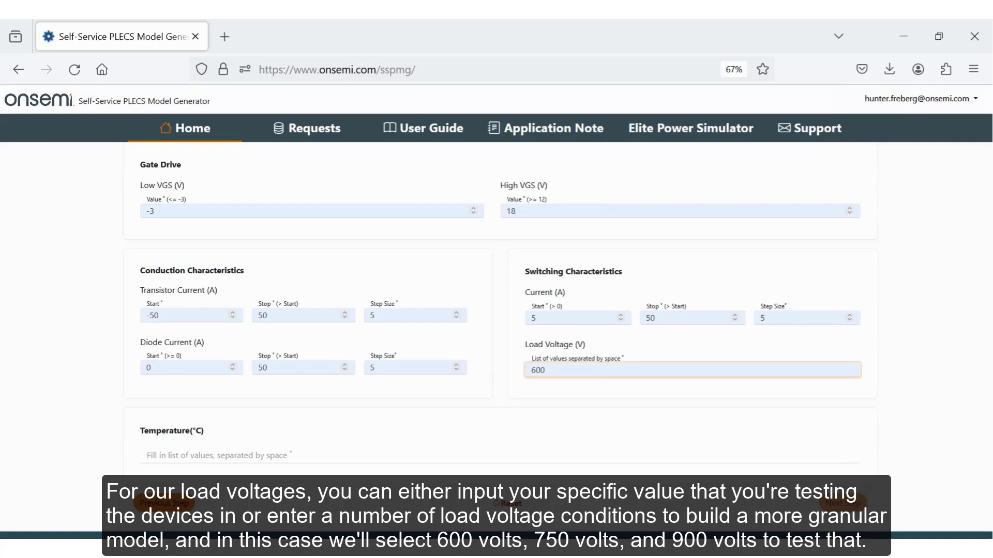
{"action": "type", "text": " 750 900"}
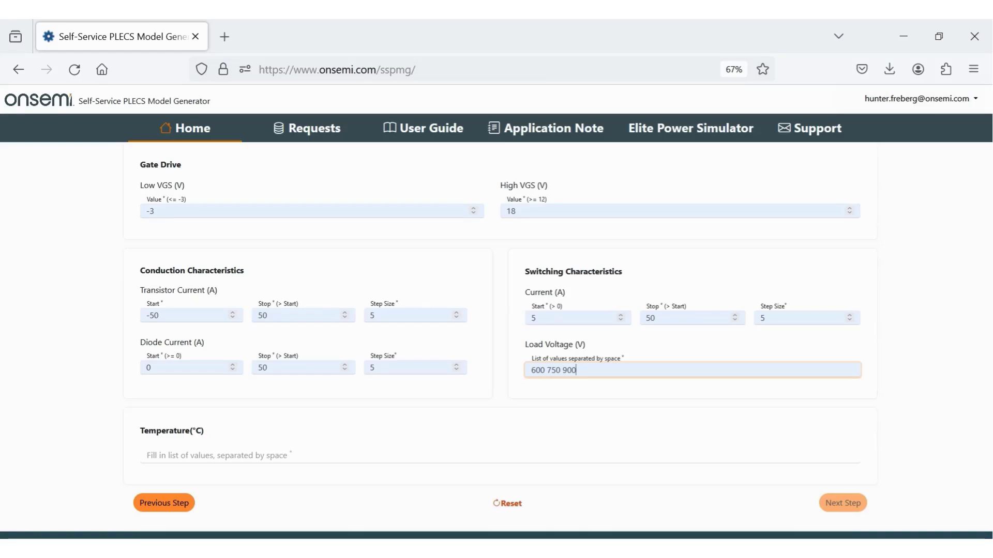
Enter the temperatures 25, 75, 125 and 175 °C and proceed to the circuit schematic.
{"action": "left_click", "coordinate": [147, 456]}
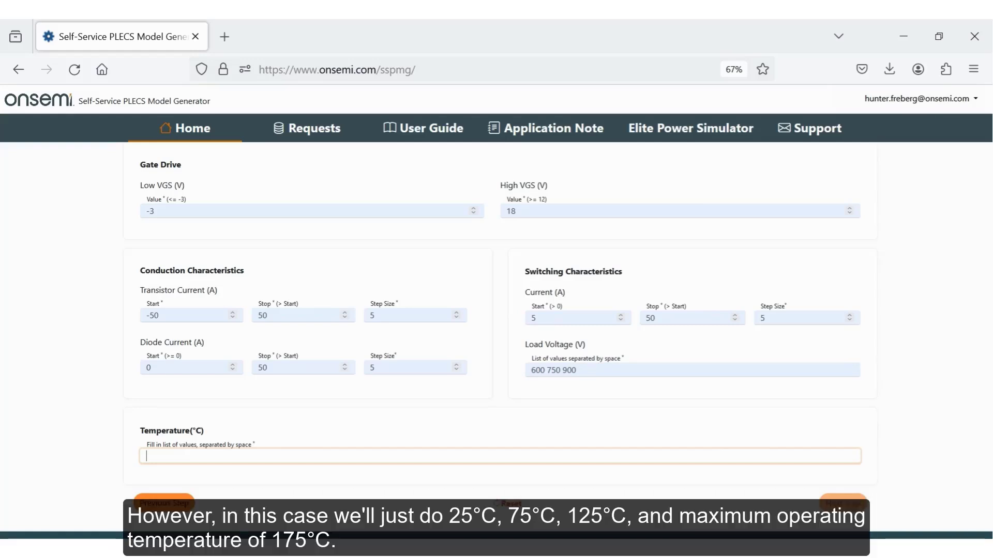
{"action": "type", "text": "25 75"}
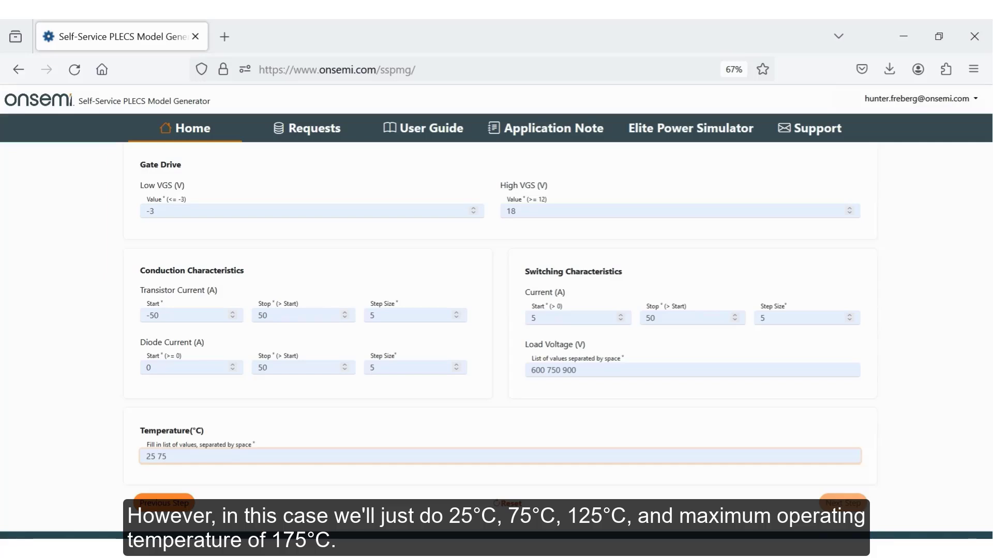
{"action": "type", "text": " 125 175"}
{"action": "left_click", "coordinate": [886, 427]}
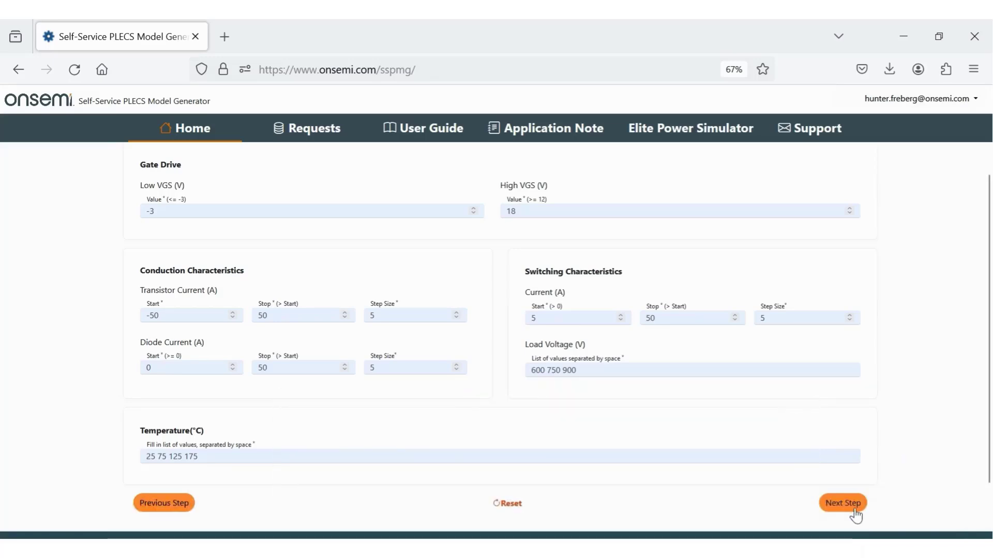
{"action": "left_click", "coordinate": [854, 510]}
Examine the schematic's gate driver, gate drive circuit and EMI damping parameters one category at a time.
{"action": "key", "text": "ctrl+minus"}
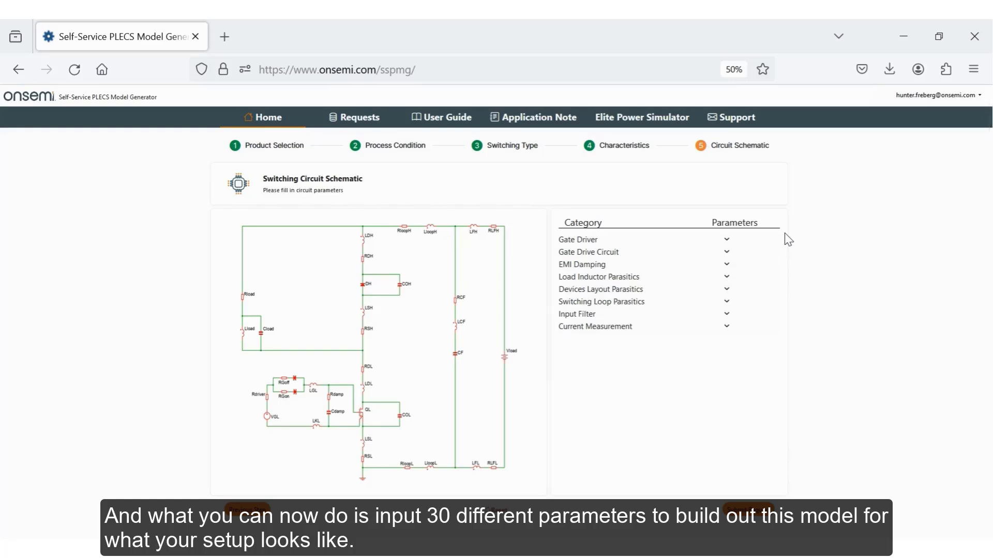
{"action": "left_click", "coordinate": [727, 240]}
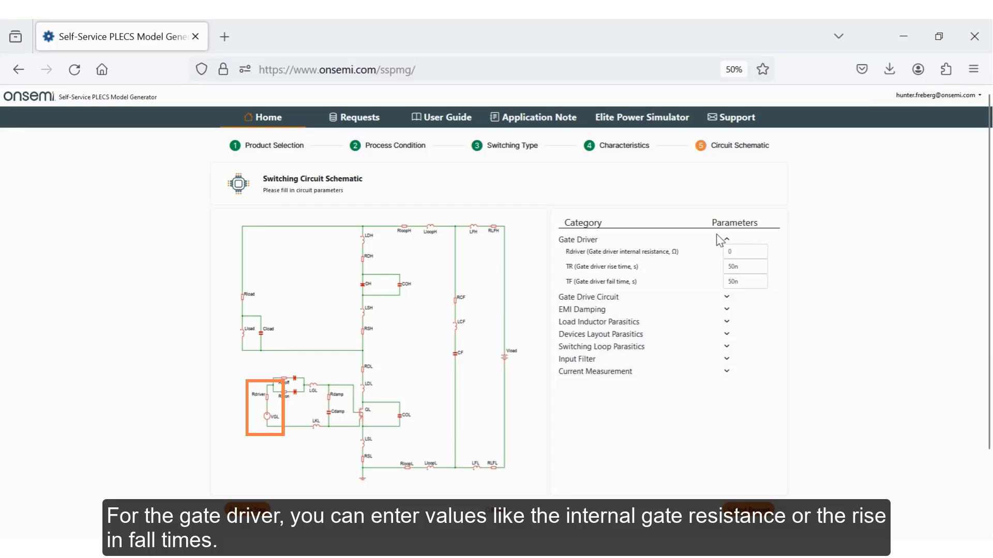
{"action": "left_click", "coordinate": [727, 239]}
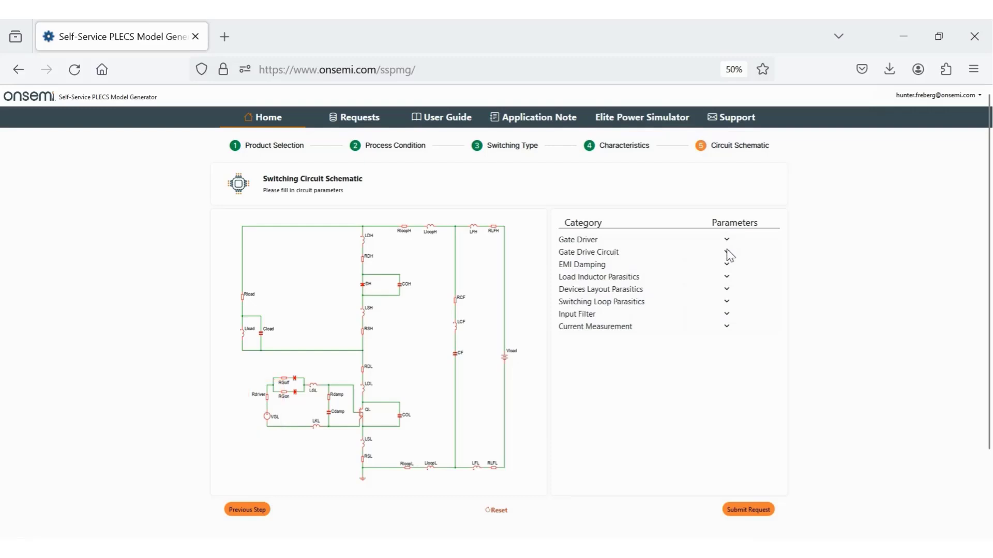
{"action": "left_click", "coordinate": [727, 252]}
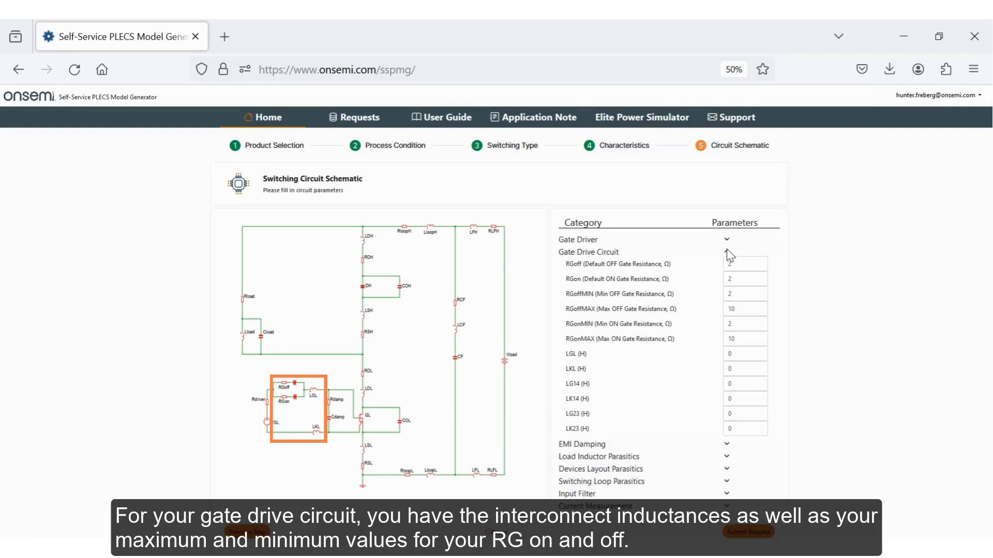
{"action": "left_click", "coordinate": [727, 252]}
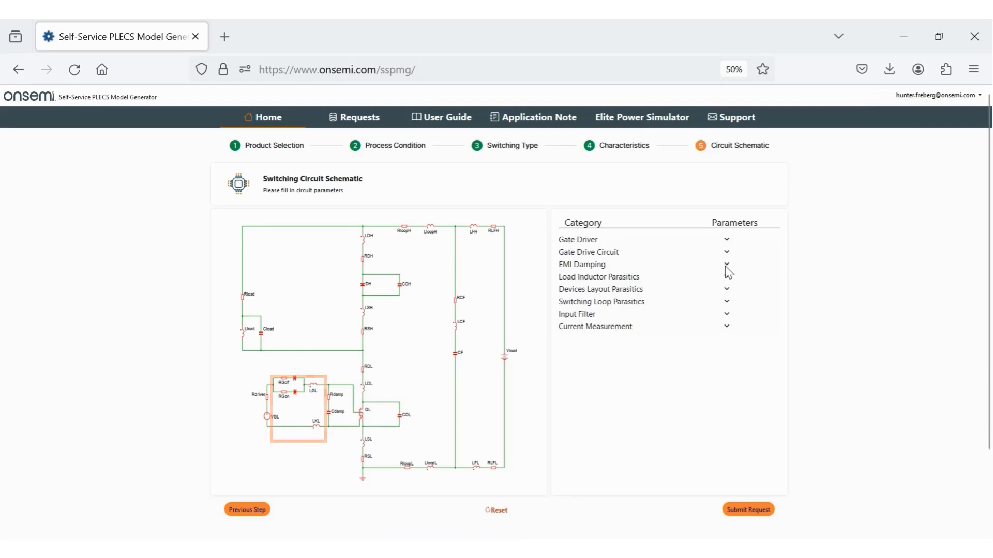
{"action": "left_click", "coordinate": [726, 266]}
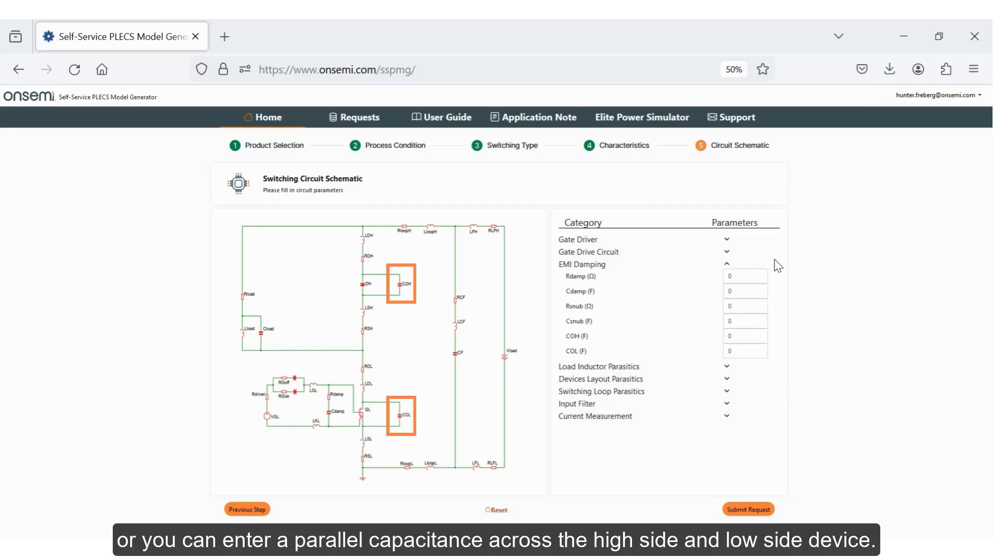
{"action": "left_click", "coordinate": [727, 265]}
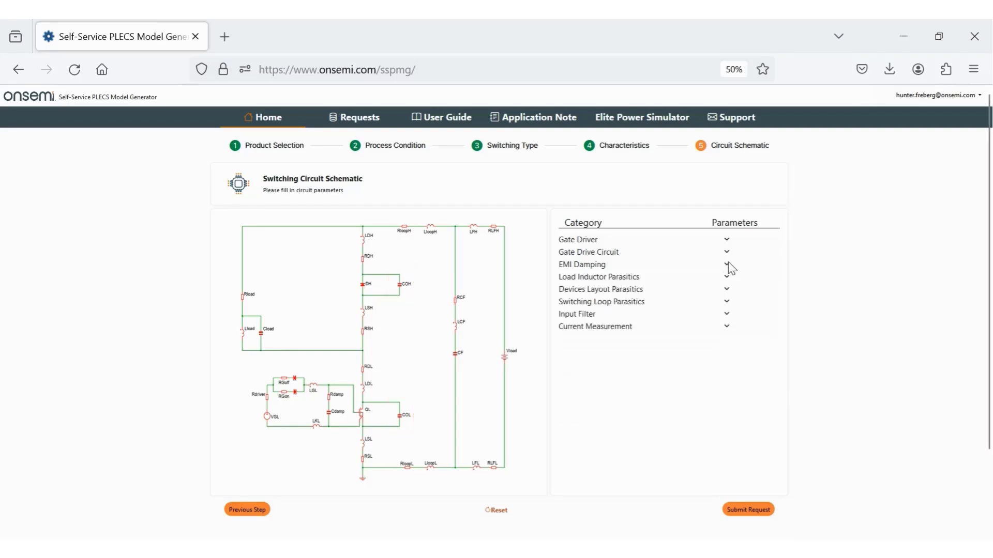
Examine the load inductor, devices layout and switching loop parasitics of the circuit.
{"action": "left_click", "coordinate": [727, 278]}
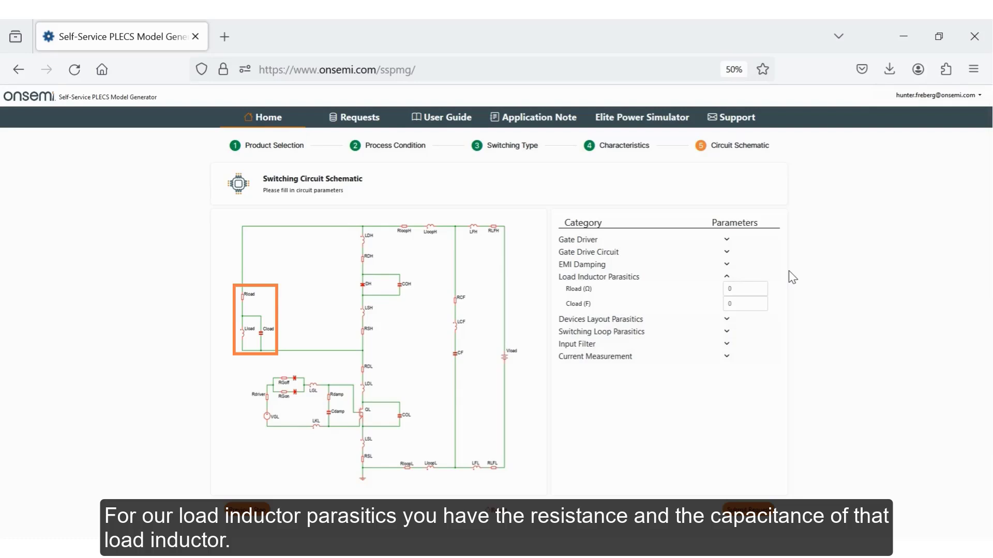
{"action": "left_click", "coordinate": [725, 277]}
{"action": "left_click", "coordinate": [727, 289]}
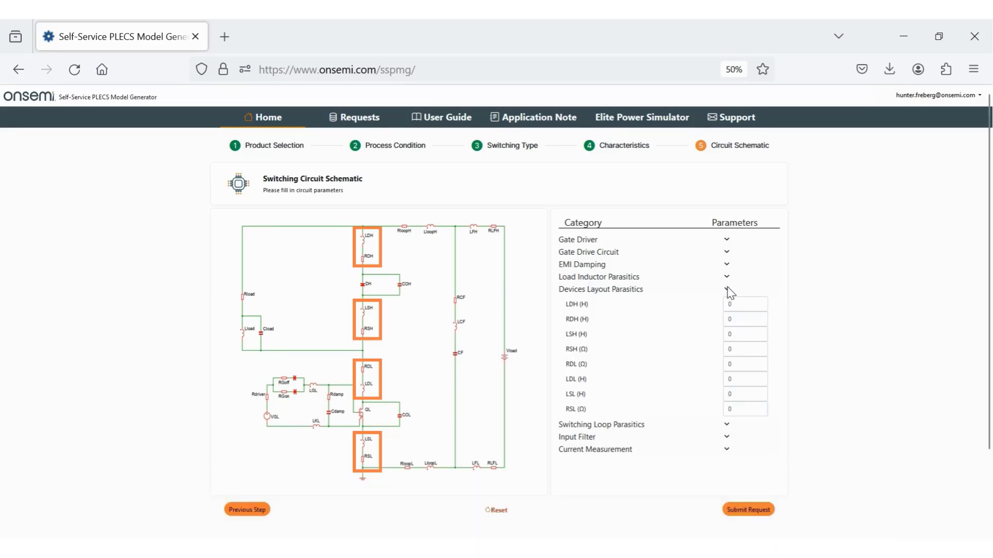
{"action": "left_click", "coordinate": [727, 290]}
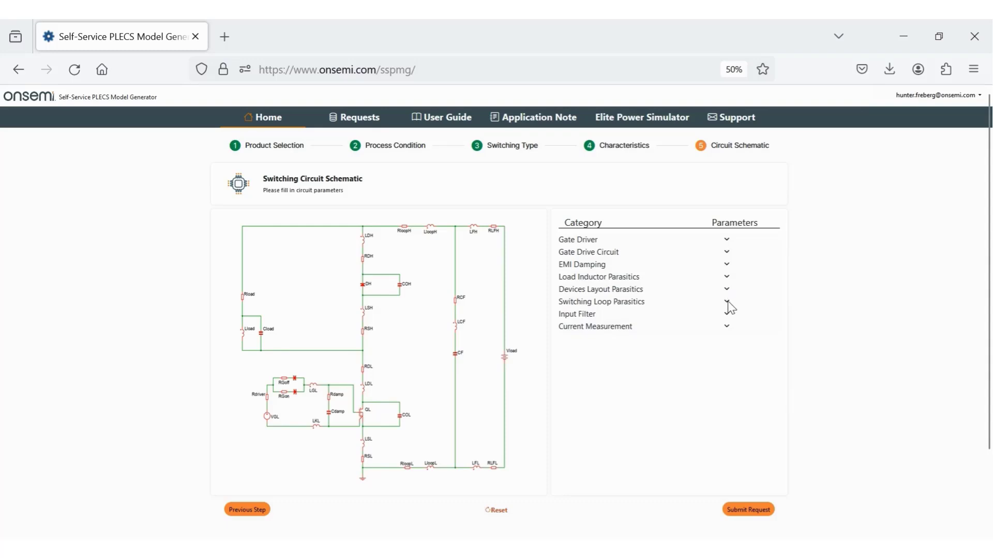
{"action": "left_click", "coordinate": [727, 302]}
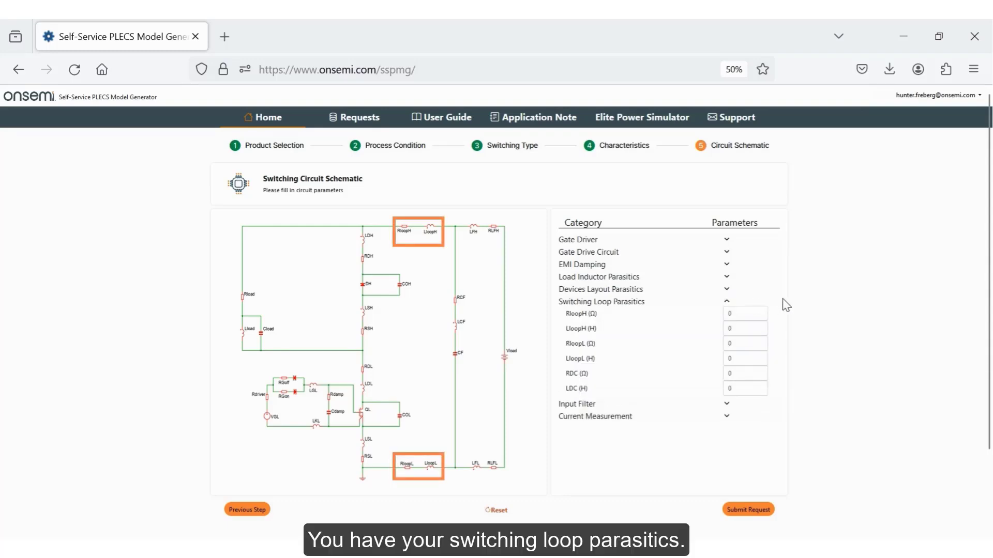
{"action": "left_click", "coordinate": [727, 302]}
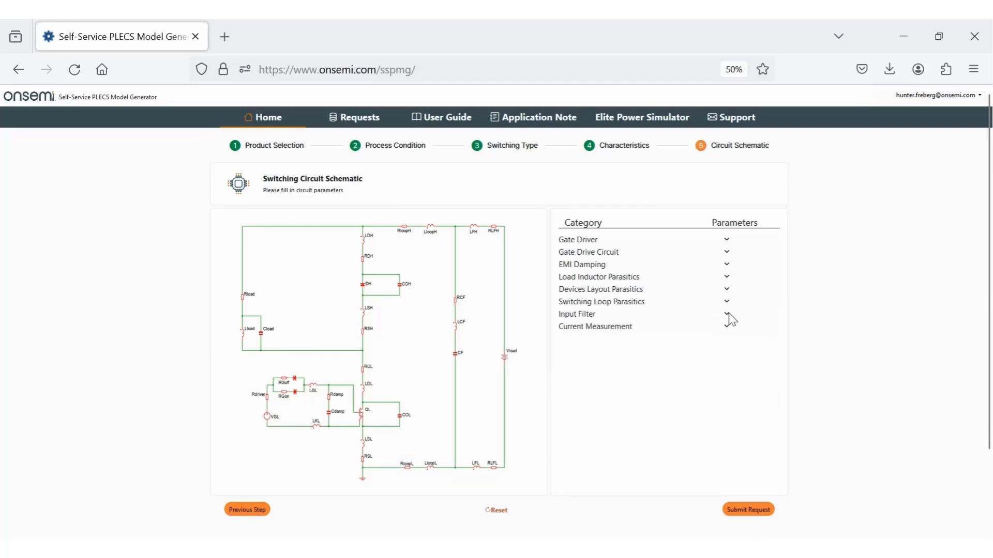
Examine the input filter and current measurement parameters, including the available Rshunt locations.
{"action": "left_click", "coordinate": [726, 313]}
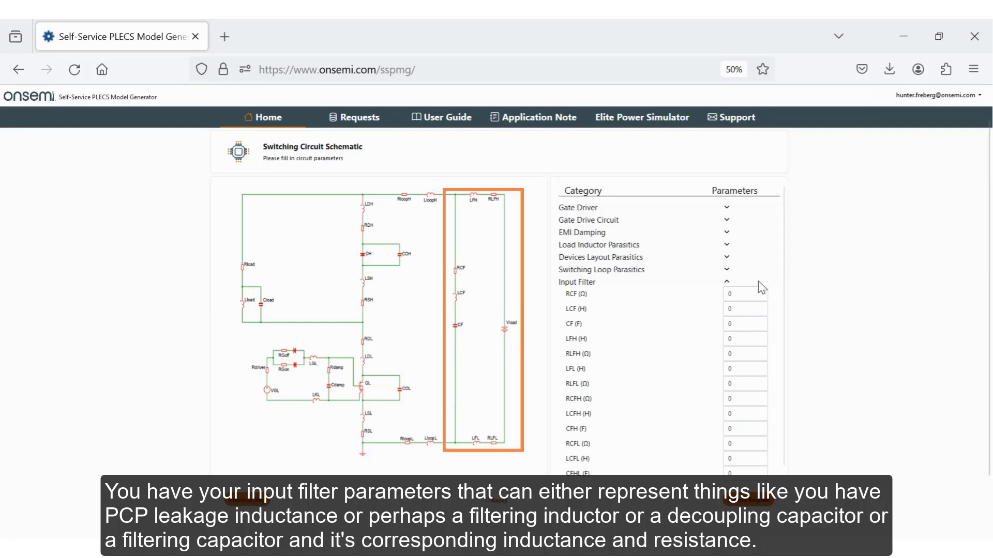
{"action": "left_click", "coordinate": [726, 282]}
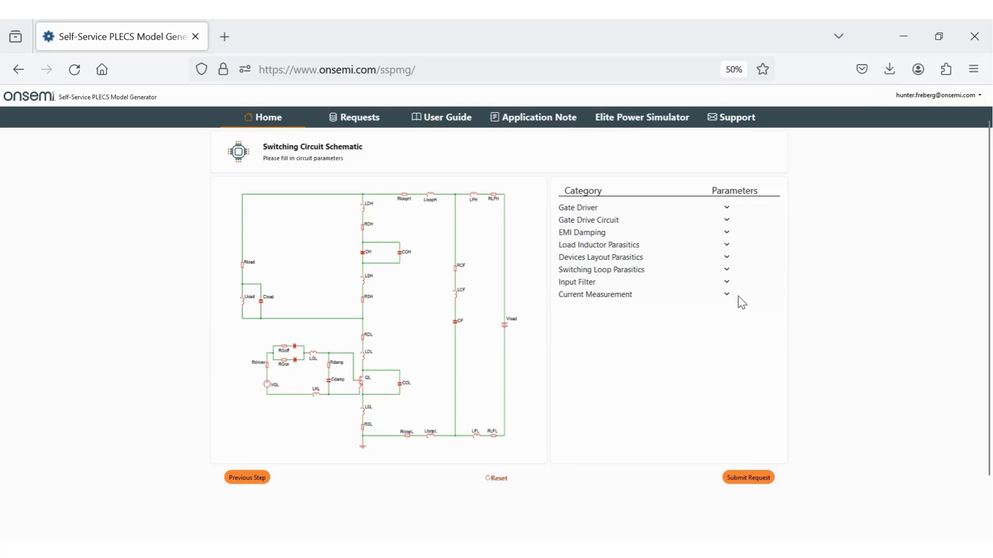
{"action": "left_click", "coordinate": [728, 294]}
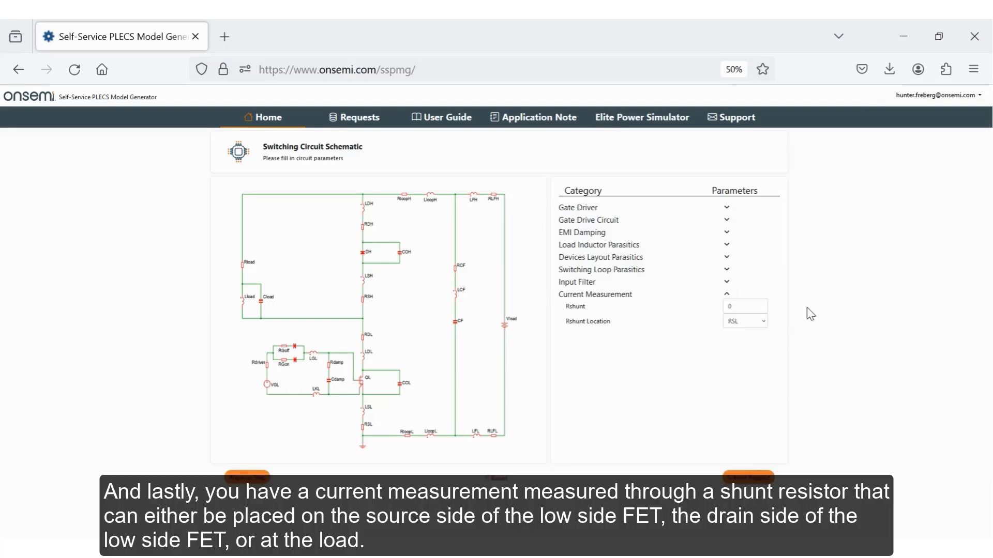
{"action": "left_click", "coordinate": [765, 323]}
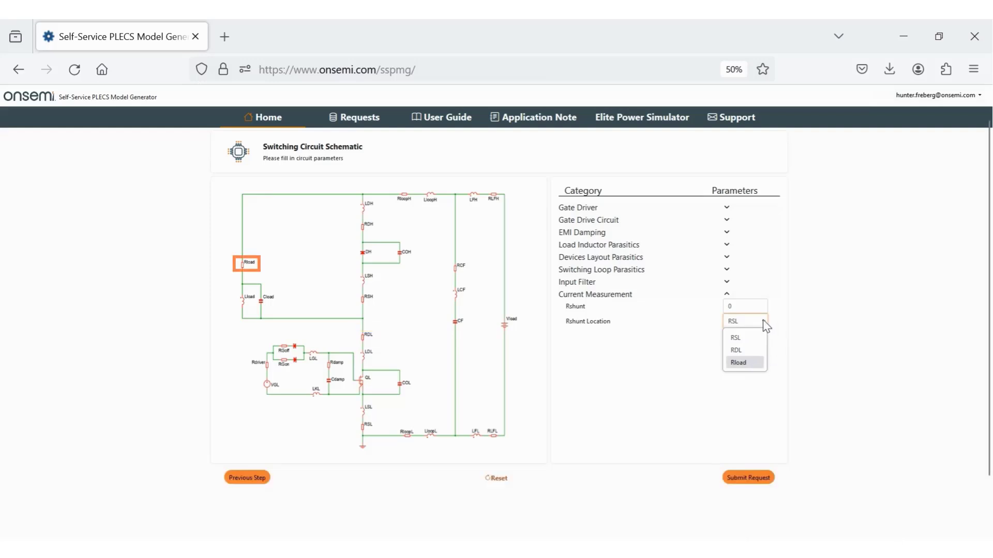
{"action": "left_click", "coordinate": [765, 324]}
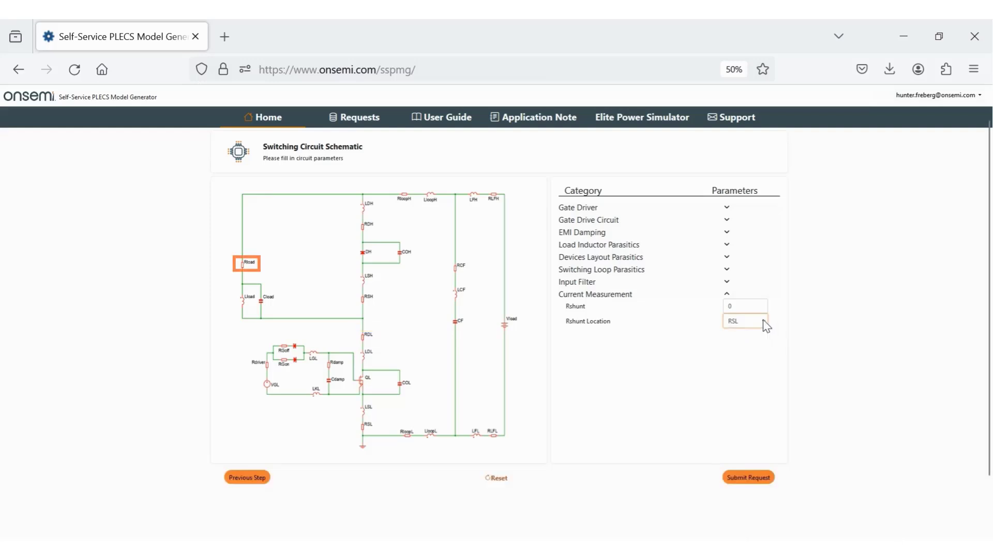
Submit the model request and review the entered parameters in the request details.
{"action": "left_click", "coordinate": [764, 481]}
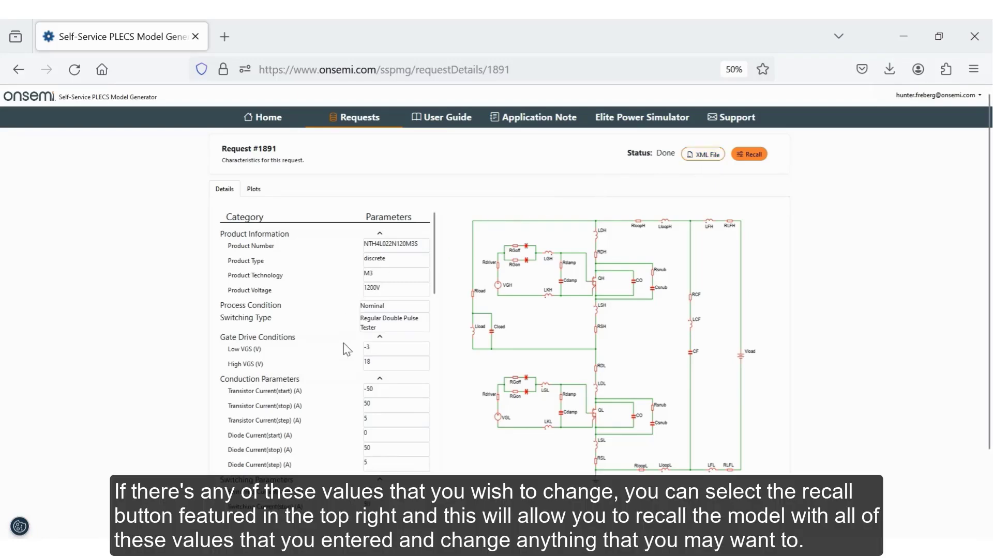
{"action": "scroll", "coordinate": [346, 355], "scroll_direction": "down", "scroll_amount": 3}
{"action": "scroll", "coordinate": [346, 355], "scroll_direction": "down", "scroll_amount": 6}
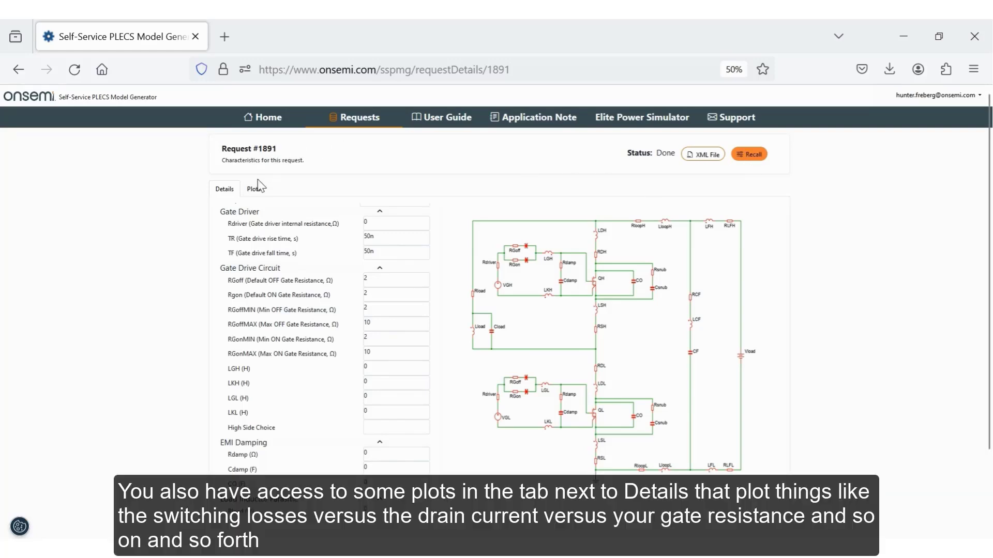
View the plots of the completed request and open the overview of previous requests.
{"action": "left_click", "coordinate": [254, 190]}
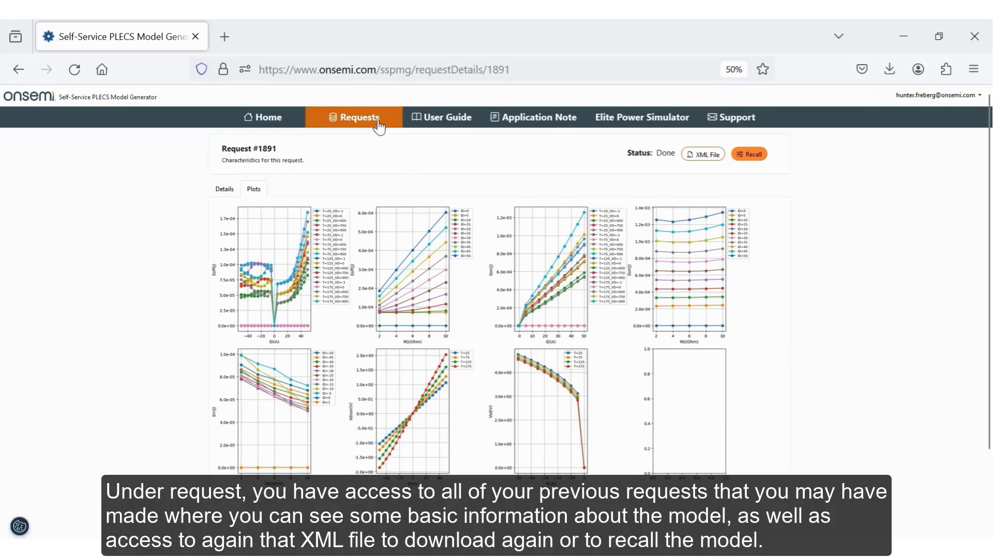
{"action": "left_click", "coordinate": [378, 122]}
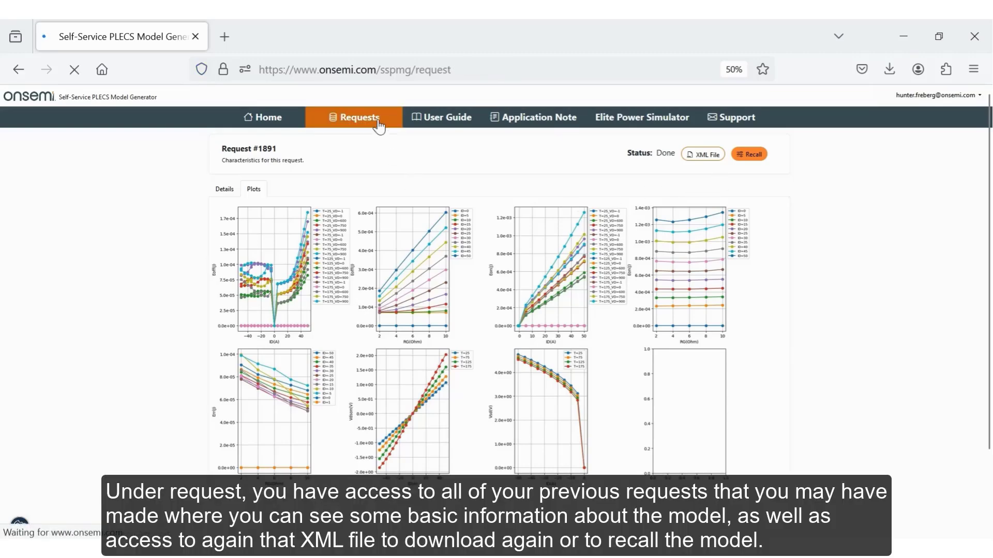